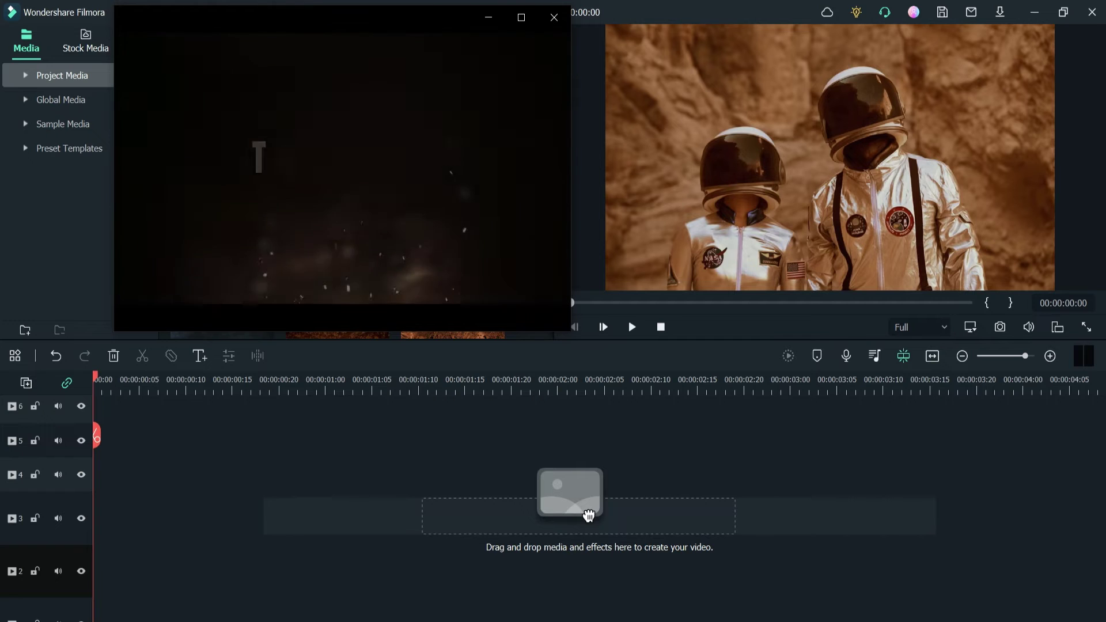
Step: Pause the space intro video and skip ahead to play vid-2
{"action": "left_click", "coordinate": [303, 153]}
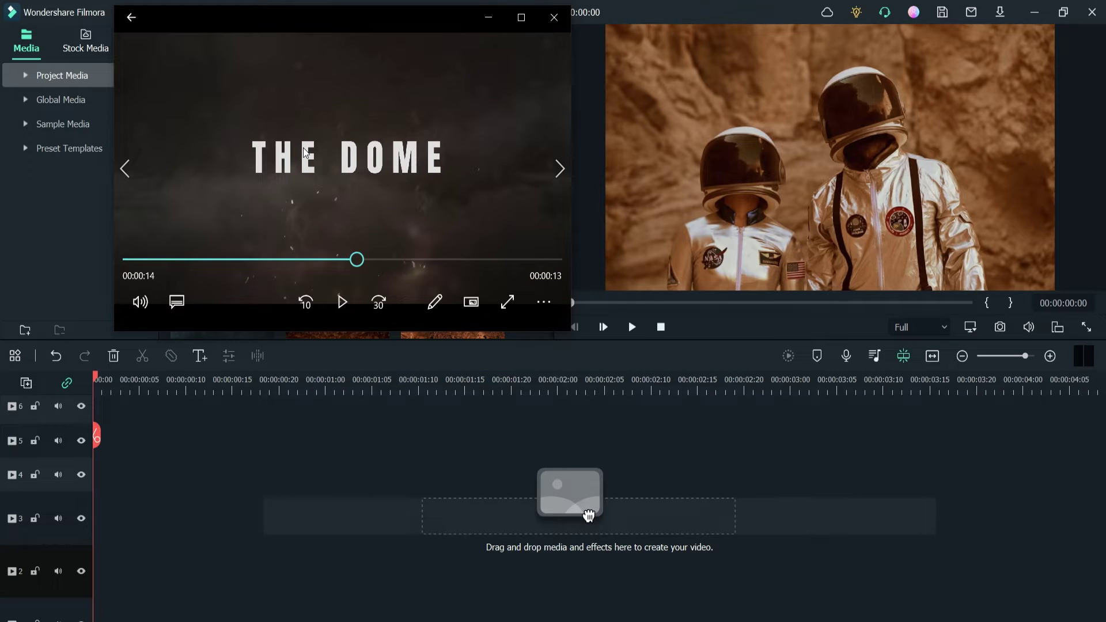
{"action": "left_click", "coordinate": [558, 169]}
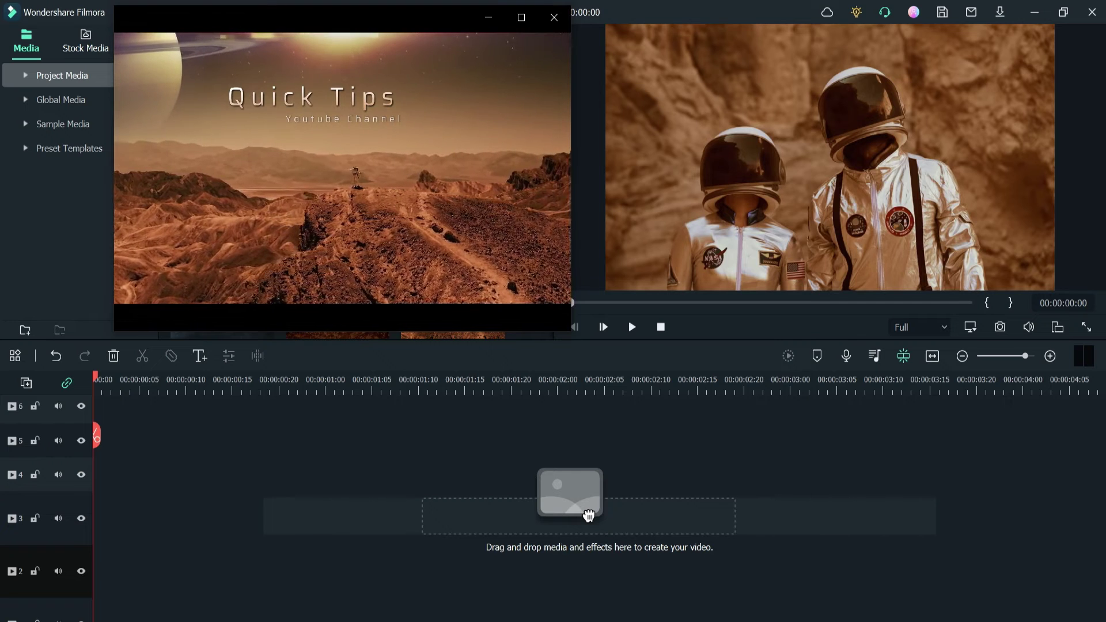
Step: Pause the Quick Tips video and skip ahead to the next video, vid-3
{"action": "left_click", "coordinate": [451, 137]}
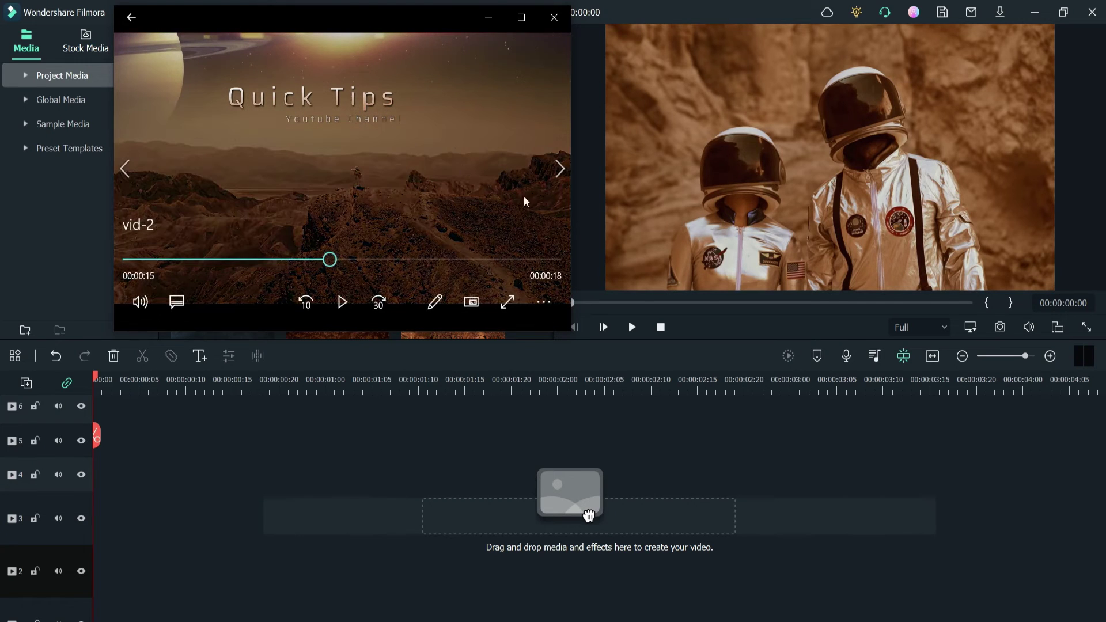
{"action": "left_click", "coordinate": [559, 173]}
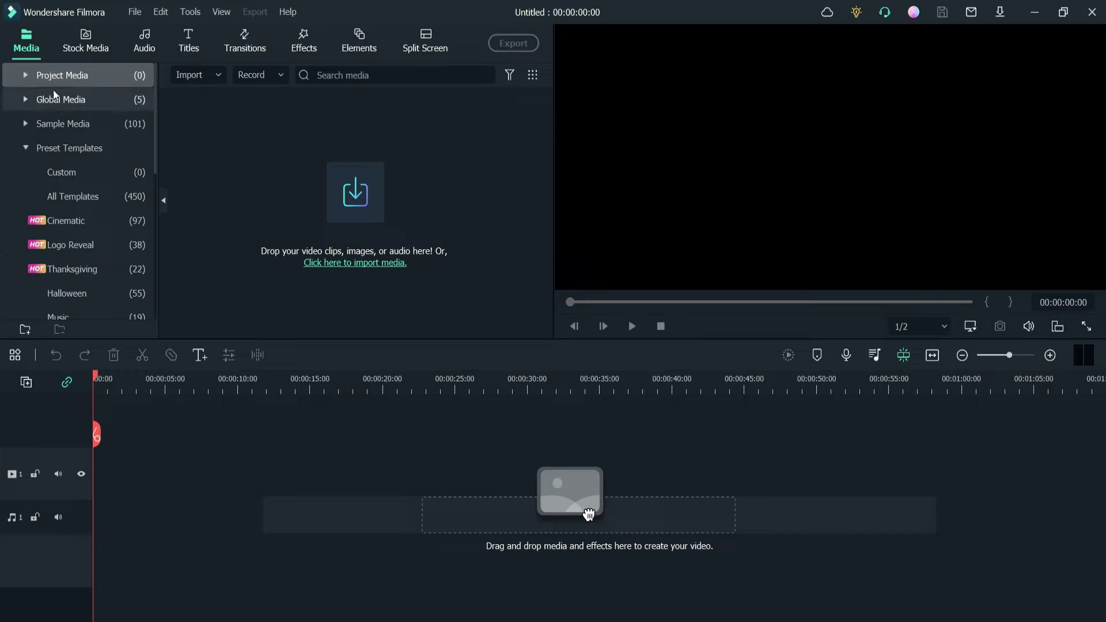
Step: Expand Preset Templates to All Templates and filter to the Cinematic category (97 templates)
{"action": "left_click", "coordinate": [63, 148]}
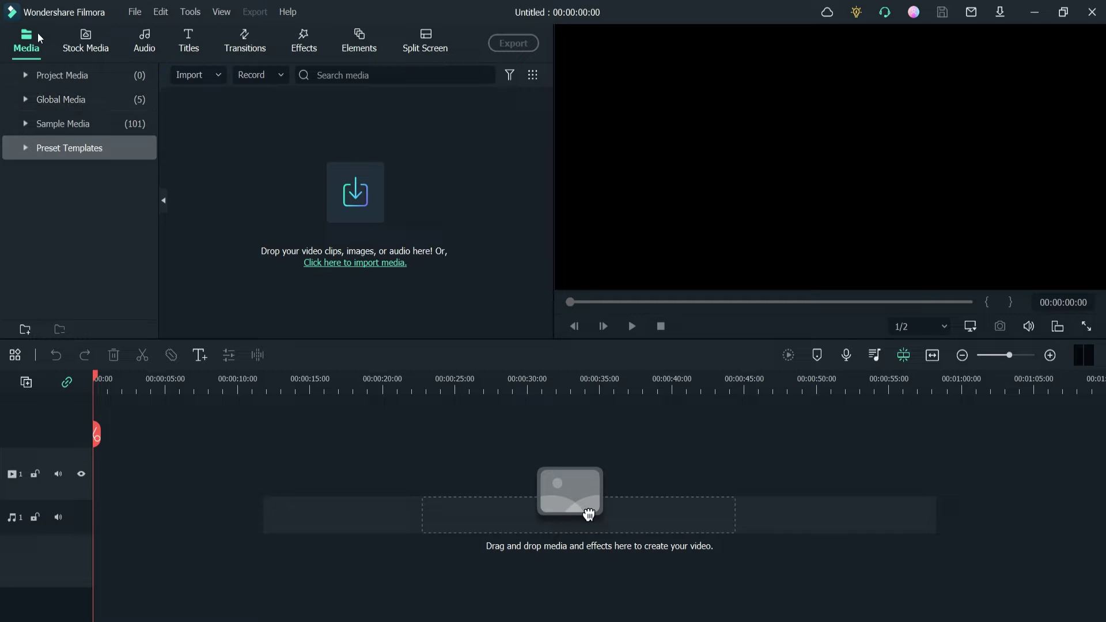
{"action": "left_click", "coordinate": [25, 148]}
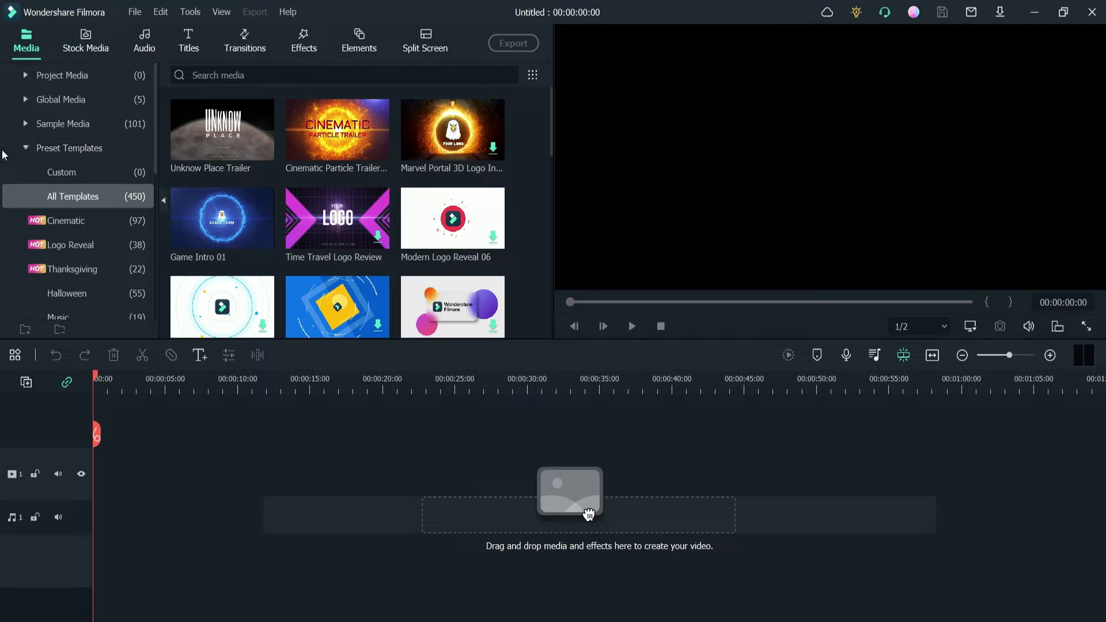
{"action": "left_click", "coordinate": [73, 217]}
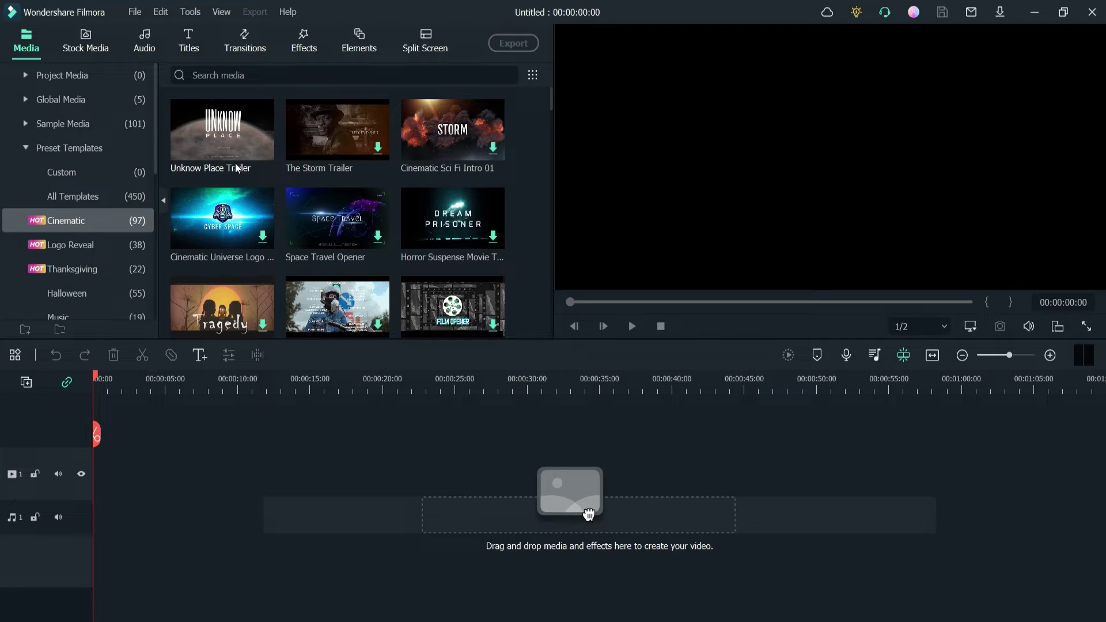
Step: Preview the Unknow Place Trailer template and stop it at 00:00:11:10
{"action": "left_click", "coordinate": [238, 142]}
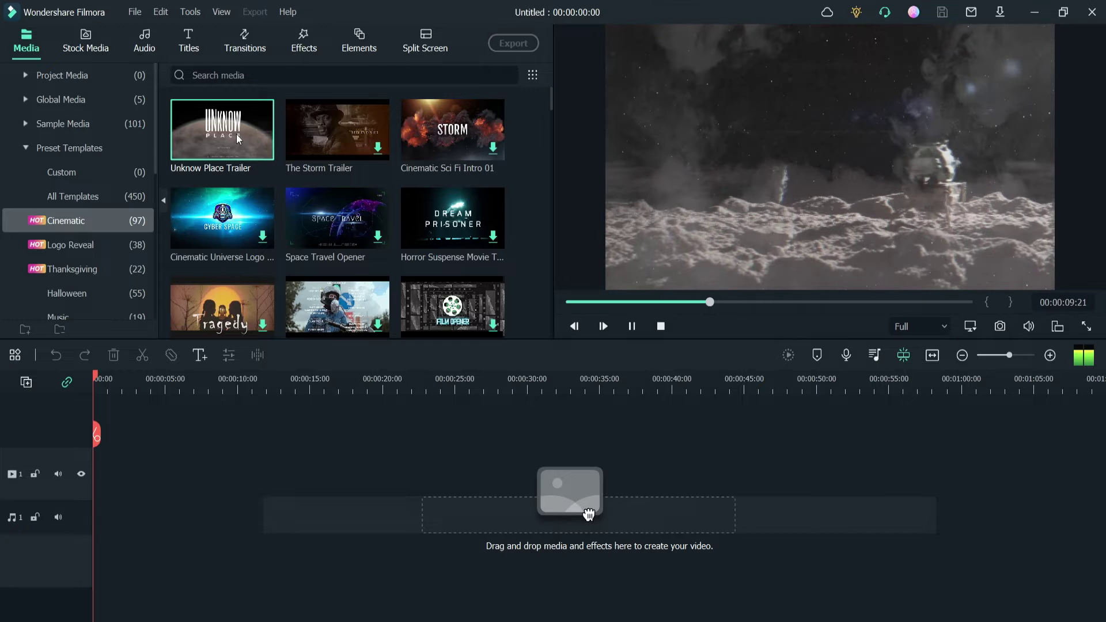
{"action": "key", "text": "space"}
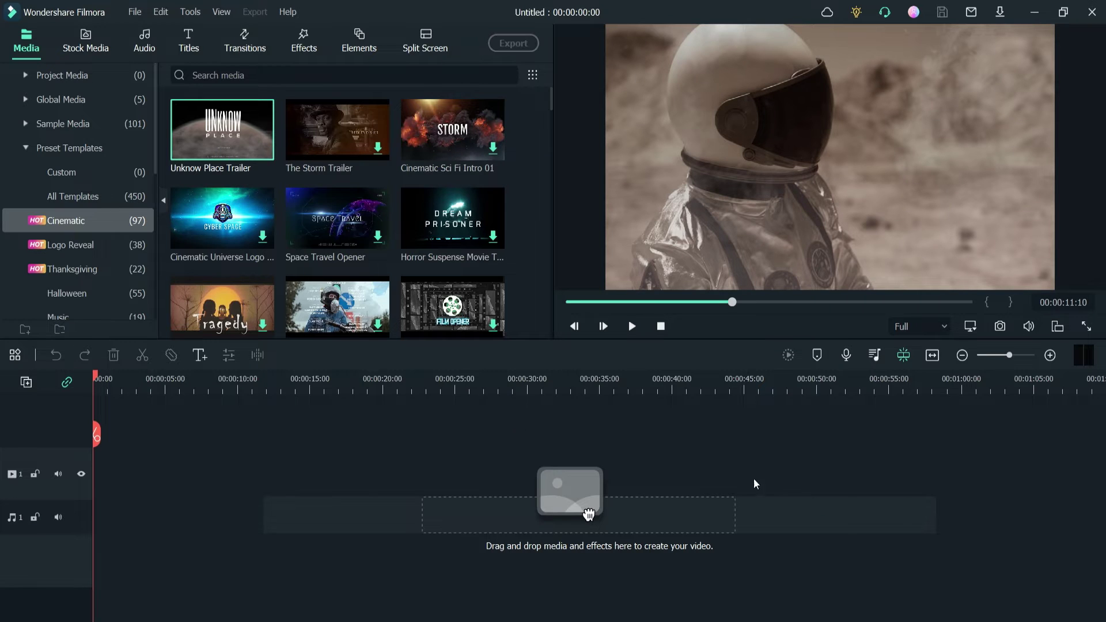
Step: Place the Unknow Place Trailer on the timeline and inspect its Lost, Black and Planet clips
{"action": "left_click_drag", "start_coordinate": [222, 138], "coordinate": [1009, 521]}
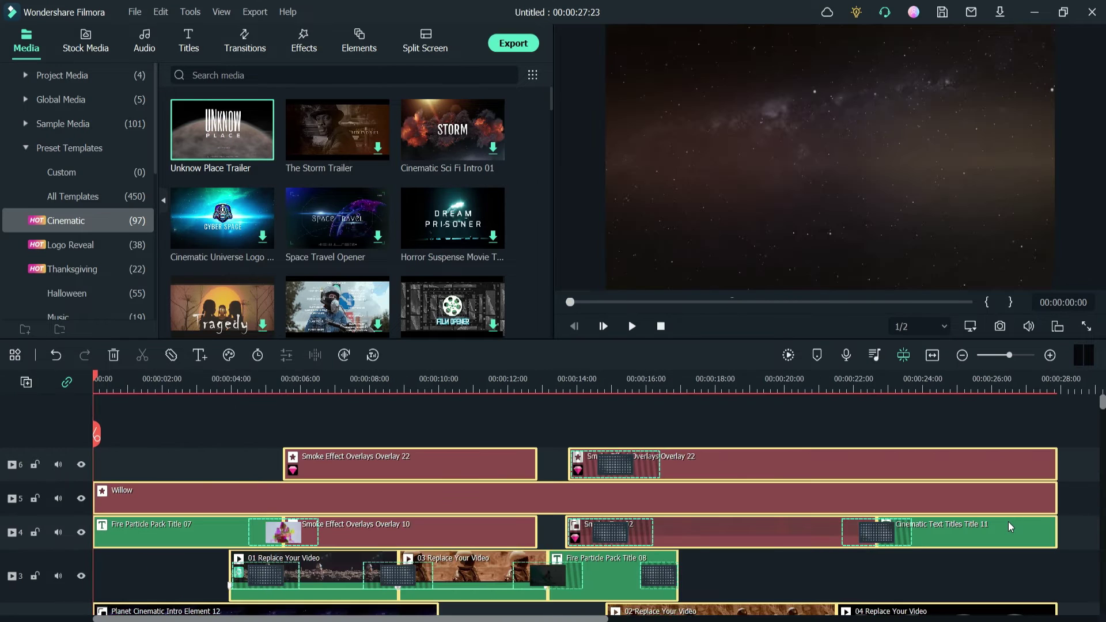
{"action": "scroll", "coordinate": [1014, 551], "scroll_direction": "down", "scroll_amount": 2}
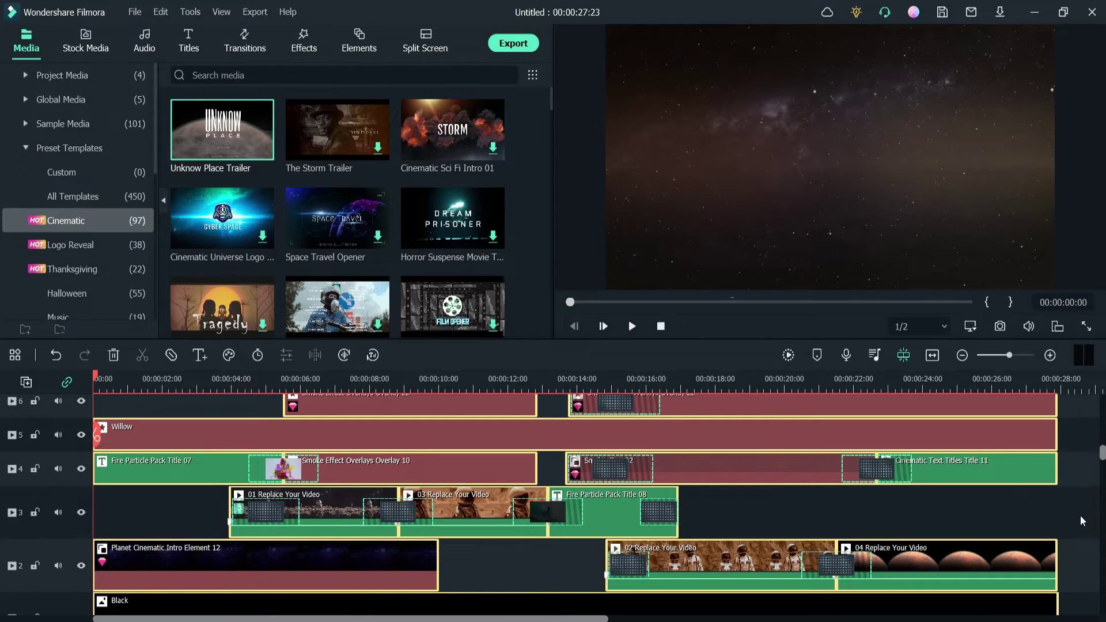
{"action": "scroll", "coordinate": [323, 590], "scroll_direction": "down", "scroll_amount": 3}
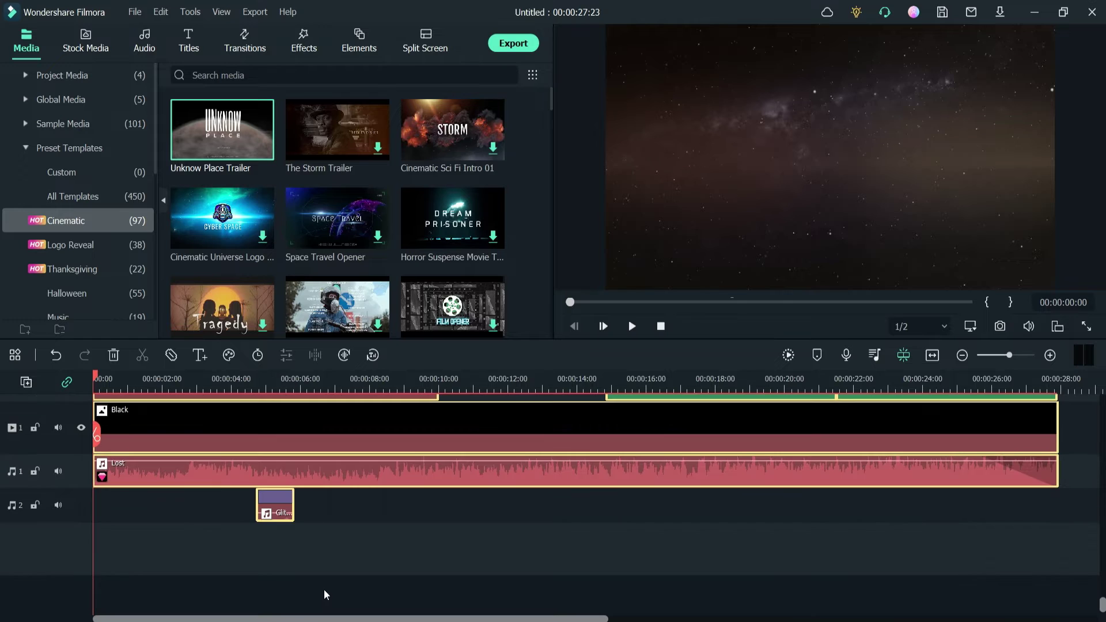
{"action": "left_click", "coordinate": [189, 468]}
{"action": "mouse_move", "coordinate": [269, 510]}
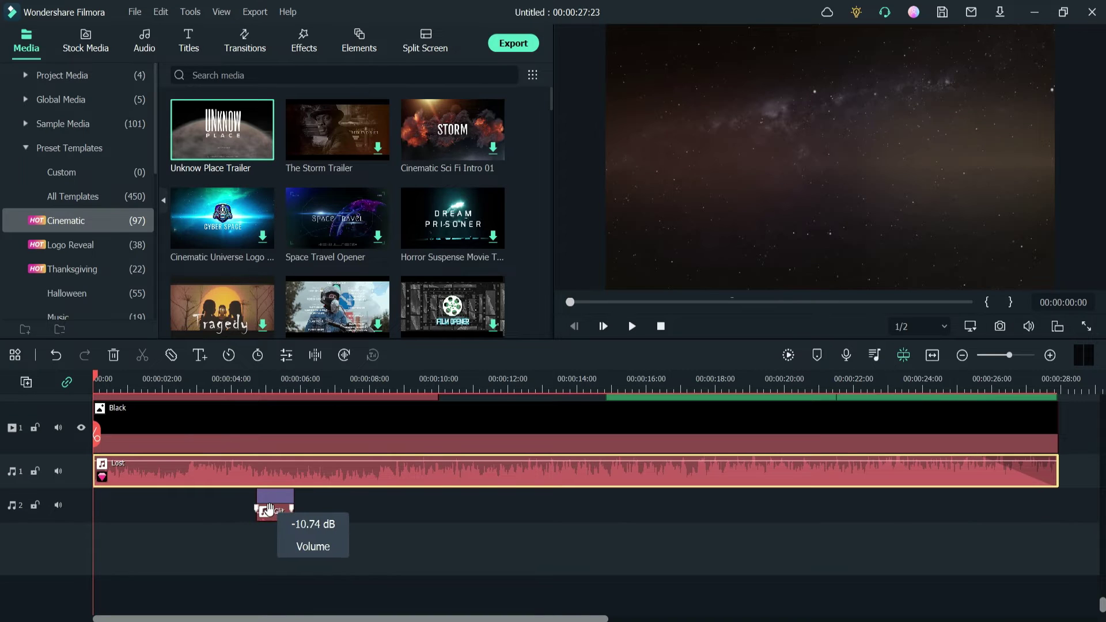
{"action": "left_click", "coordinate": [438, 438]}
{"action": "scroll", "coordinate": [578, 544], "scroll_direction": "up", "scroll_amount": 1}
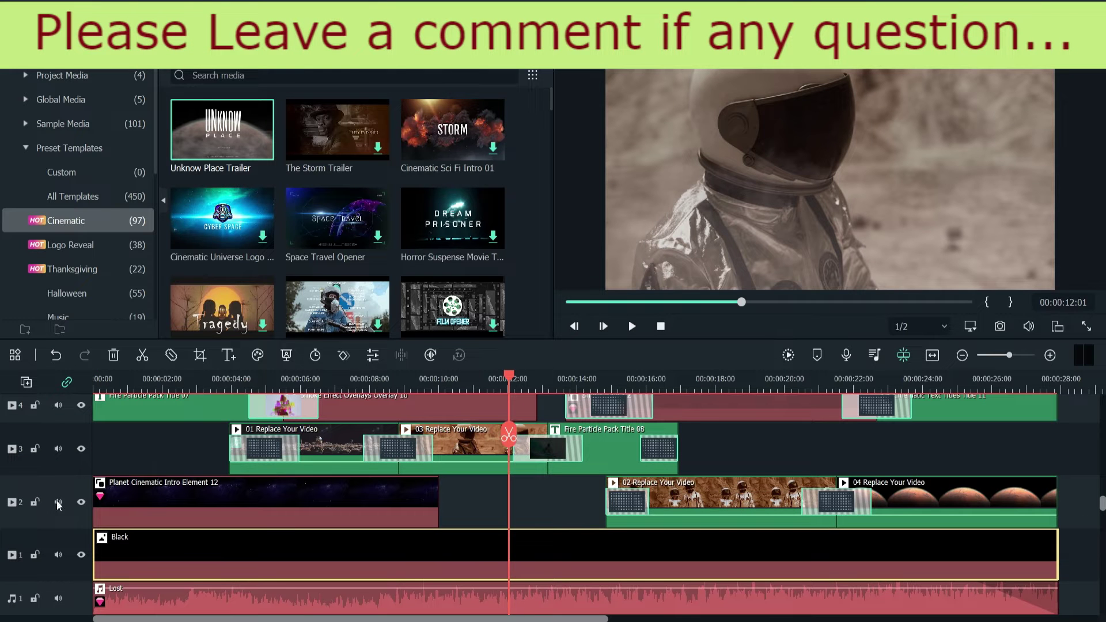
{"action": "left_click", "coordinate": [178, 496]}
{"action": "left_click", "coordinate": [191, 464]}
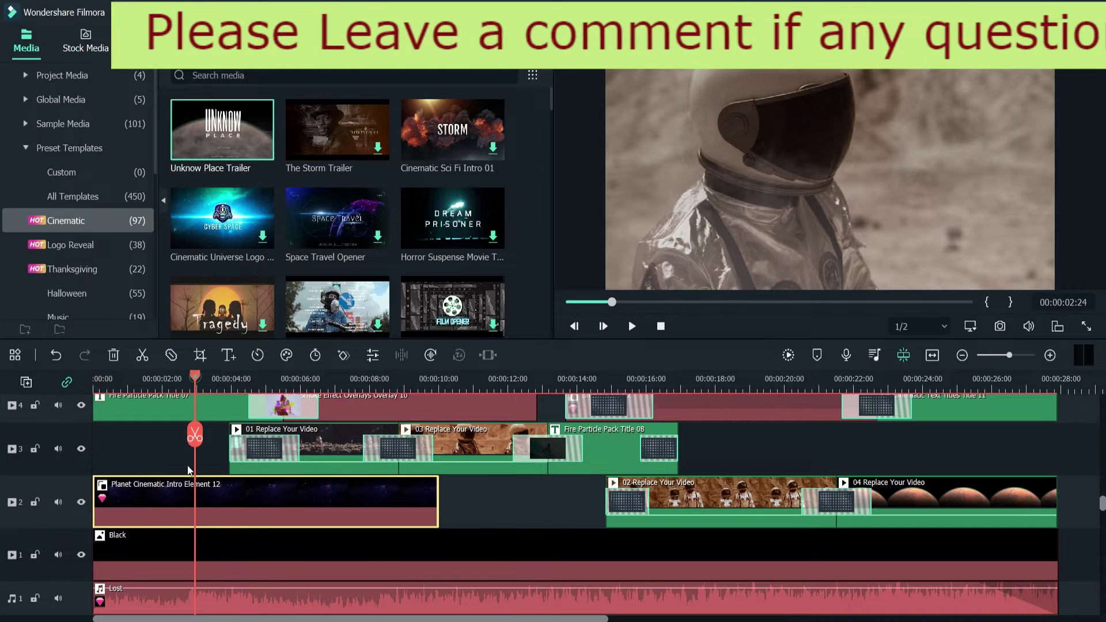
Step: Show the template's four Replace Your Video placeholders in Project Media
{"action": "scroll", "coordinate": [177, 498], "scroll_direction": "up", "scroll_amount": 1}
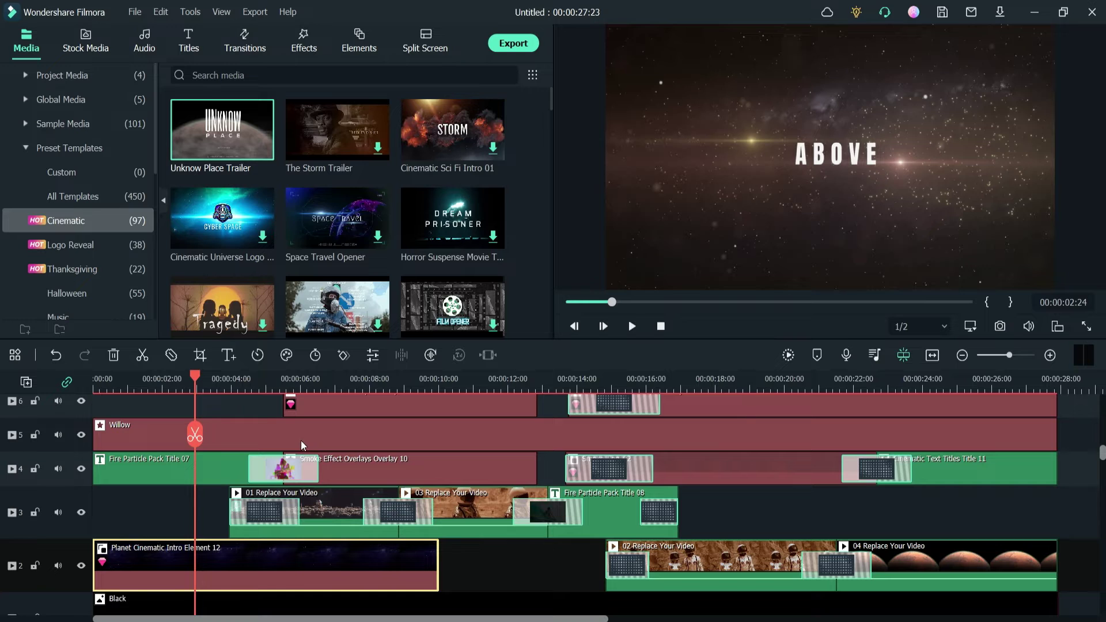
{"action": "scroll", "coordinate": [314, 422], "scroll_direction": "up", "scroll_amount": 1}
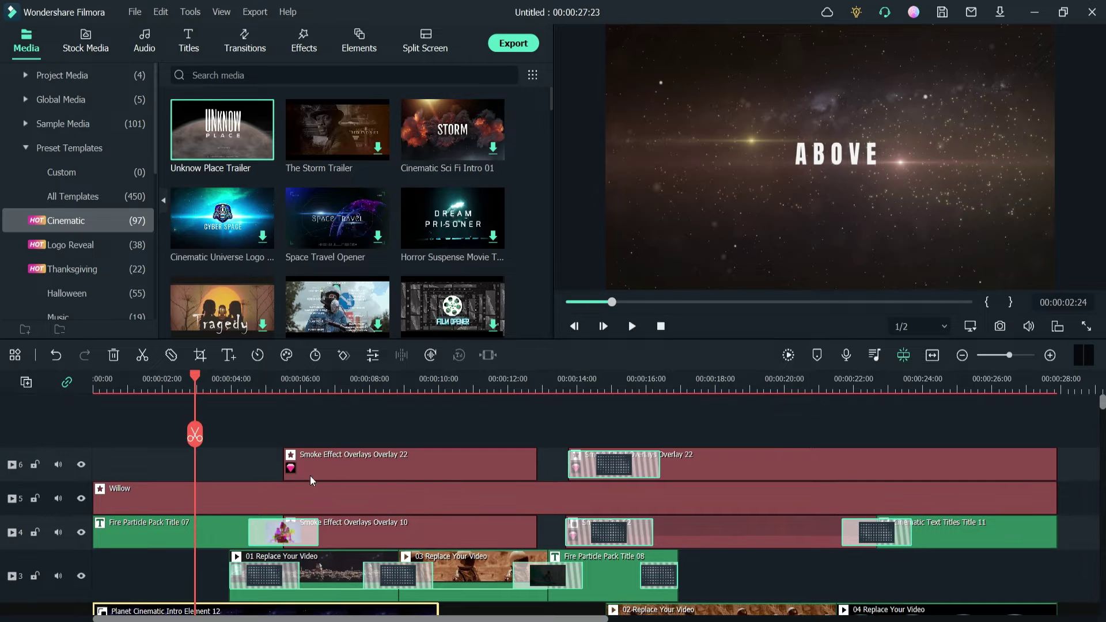
{"action": "scroll", "coordinate": [103, 598], "scroll_direction": "down", "scroll_amount": 1}
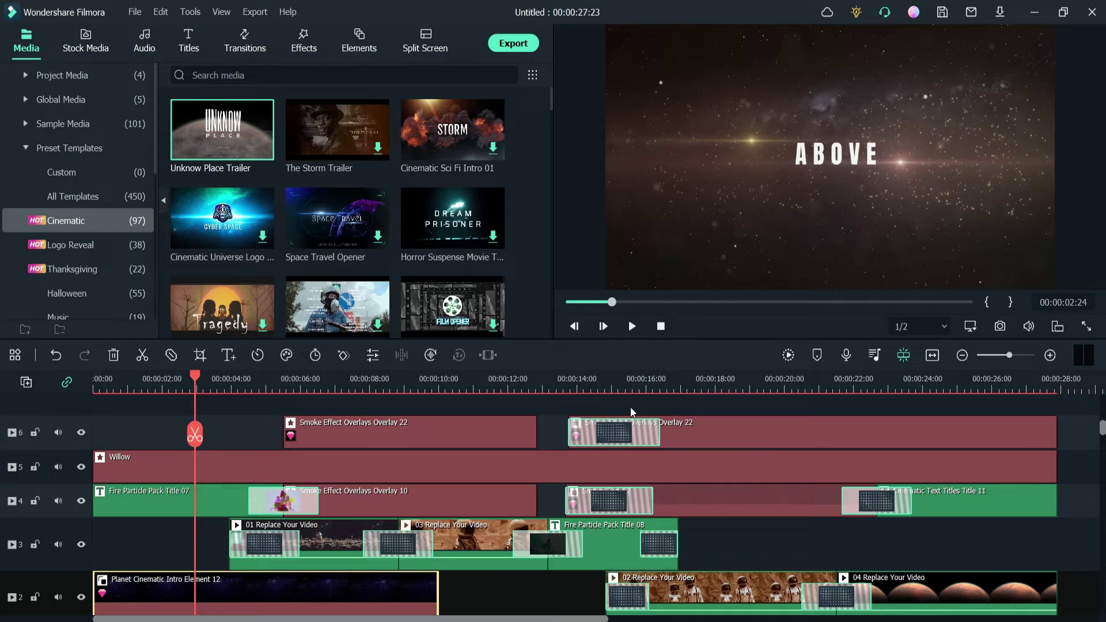
{"action": "left_click_drag", "start_coordinate": [640, 466], "coordinate": [646, 503]}
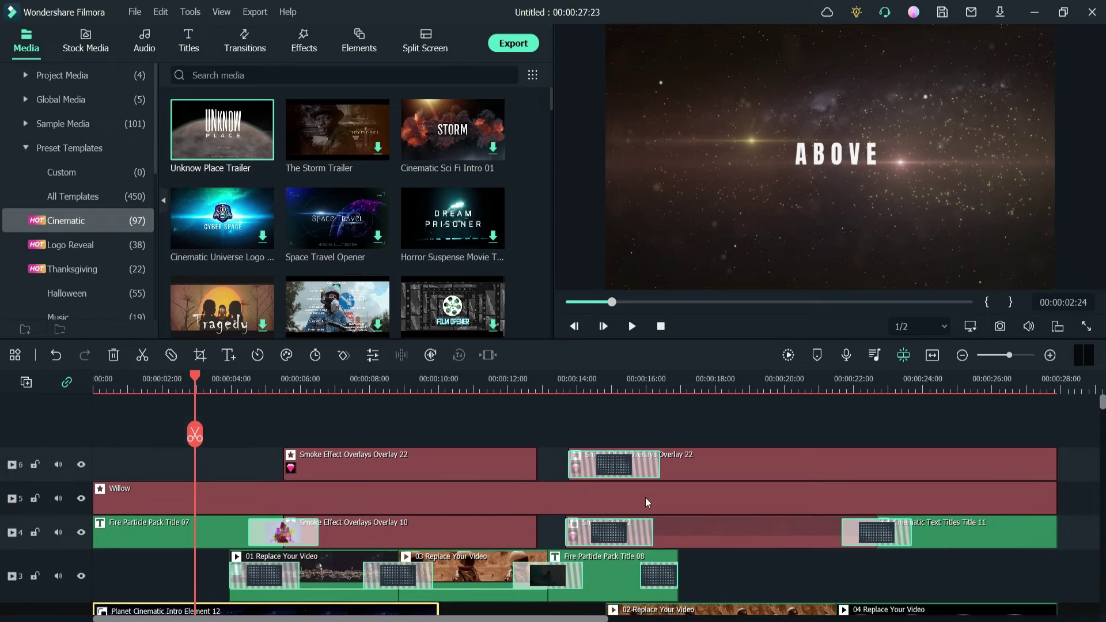
{"action": "left_click", "coordinate": [74, 75]}
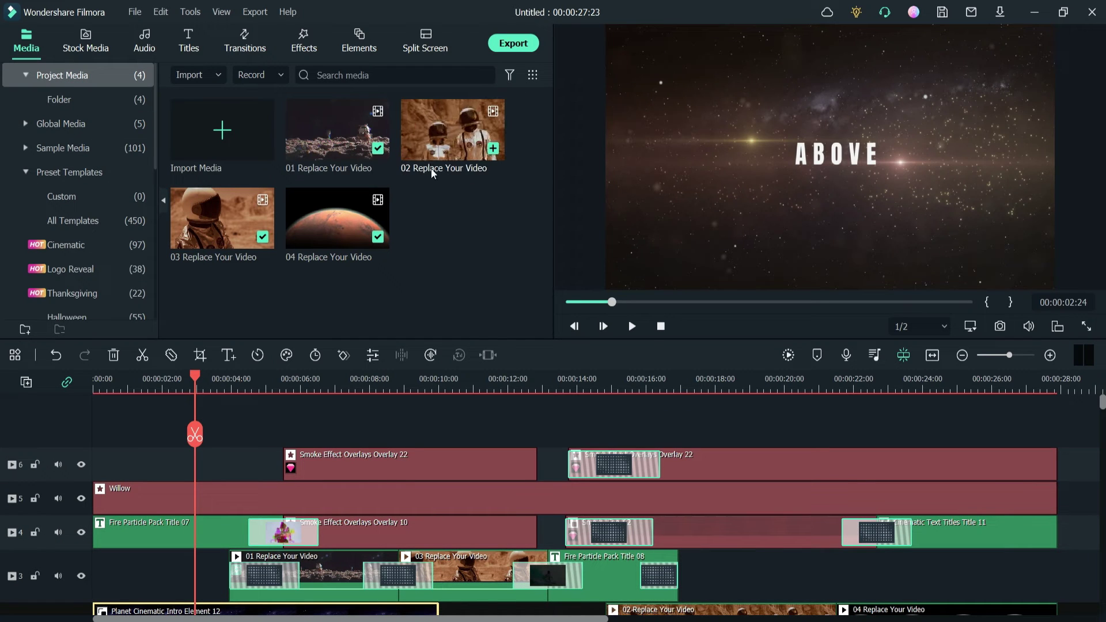
Step: Import space-1 and space-2 from the Desktop into Project Media
{"action": "scroll", "coordinate": [759, 468], "scroll_direction": "down", "scroll_amount": 3}
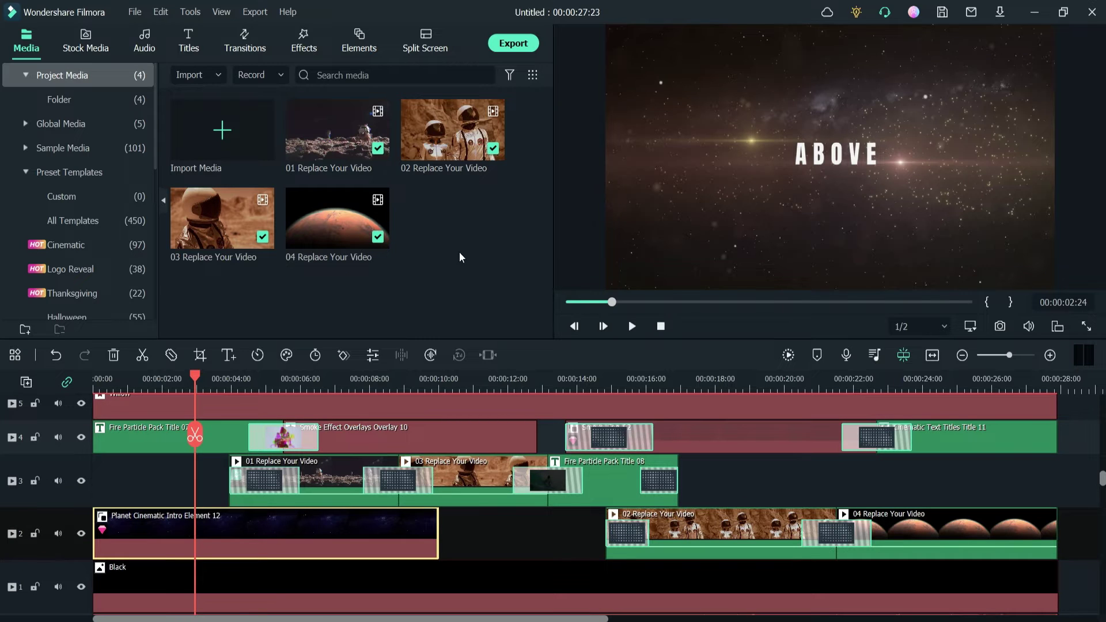
{"action": "left_click", "coordinate": [234, 133]}
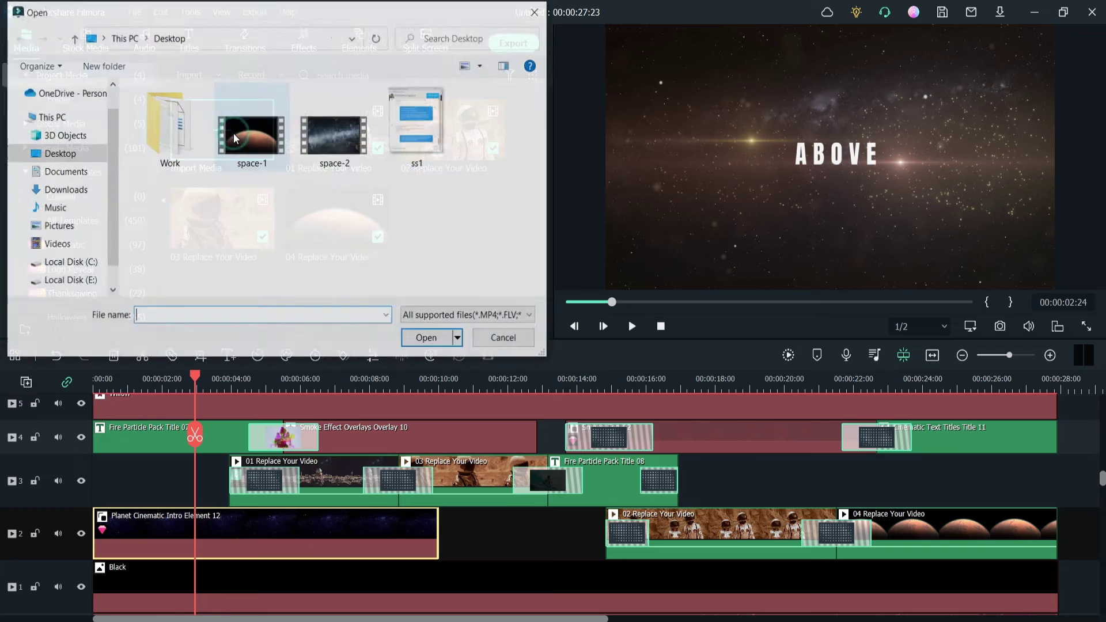
{"action": "left_click", "coordinate": [234, 133]}
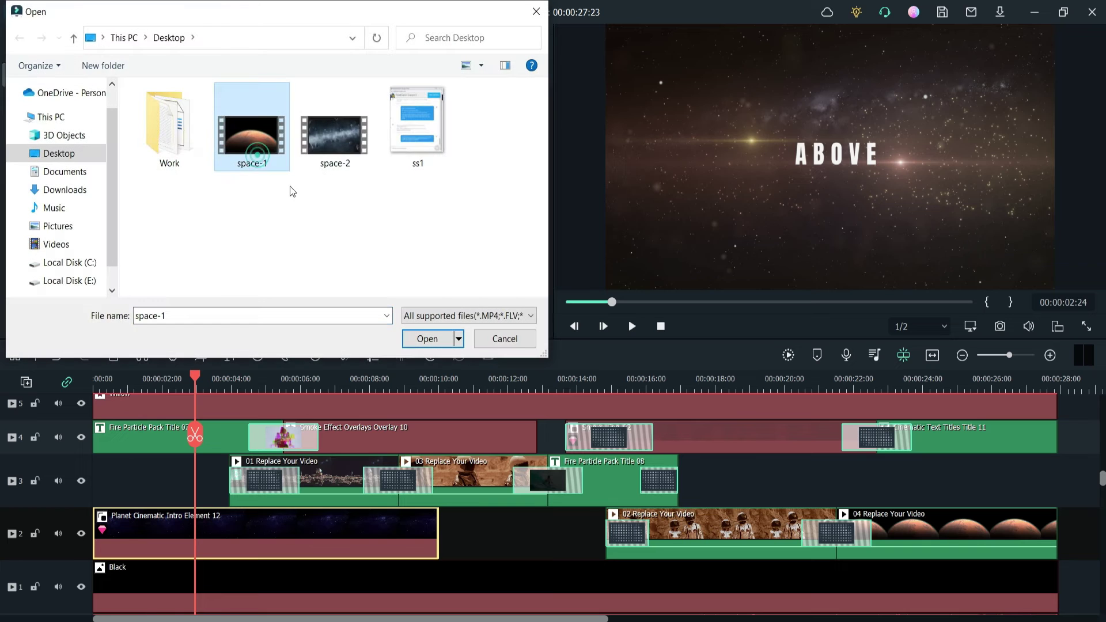
{"action": "left_click", "coordinate": [340, 166], "text": "ctrl"}
{"action": "left_click", "coordinate": [425, 340]}
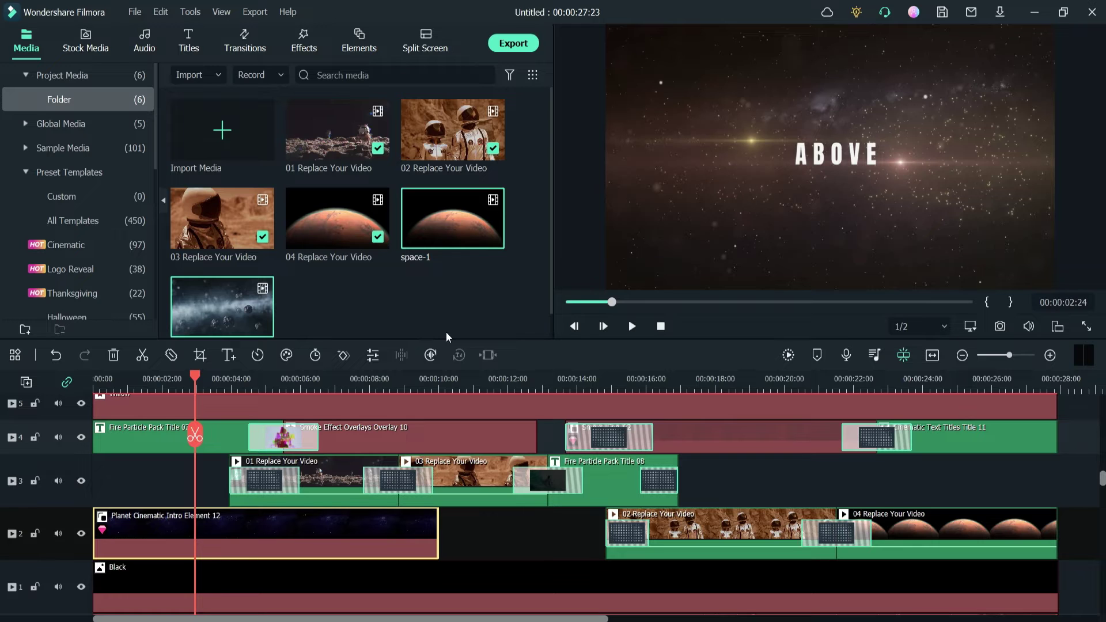
Step: Preview the space-1 clip and select the 02 Replace Your Video clip on the timeline
{"action": "left_click", "coordinate": [84, 46]}
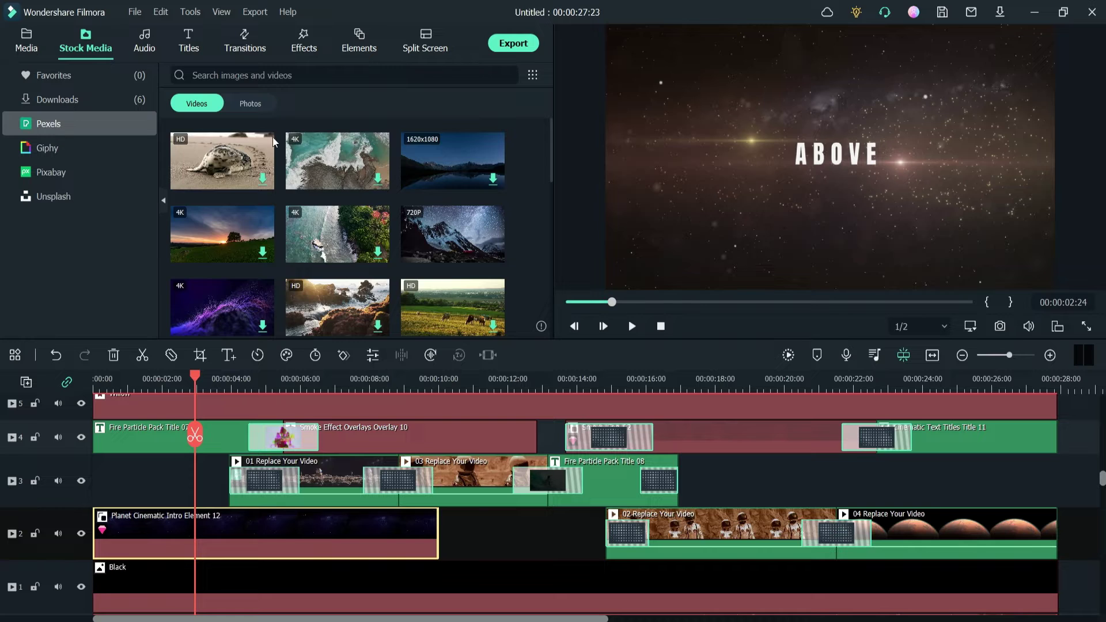
{"action": "left_click", "coordinate": [26, 40]}
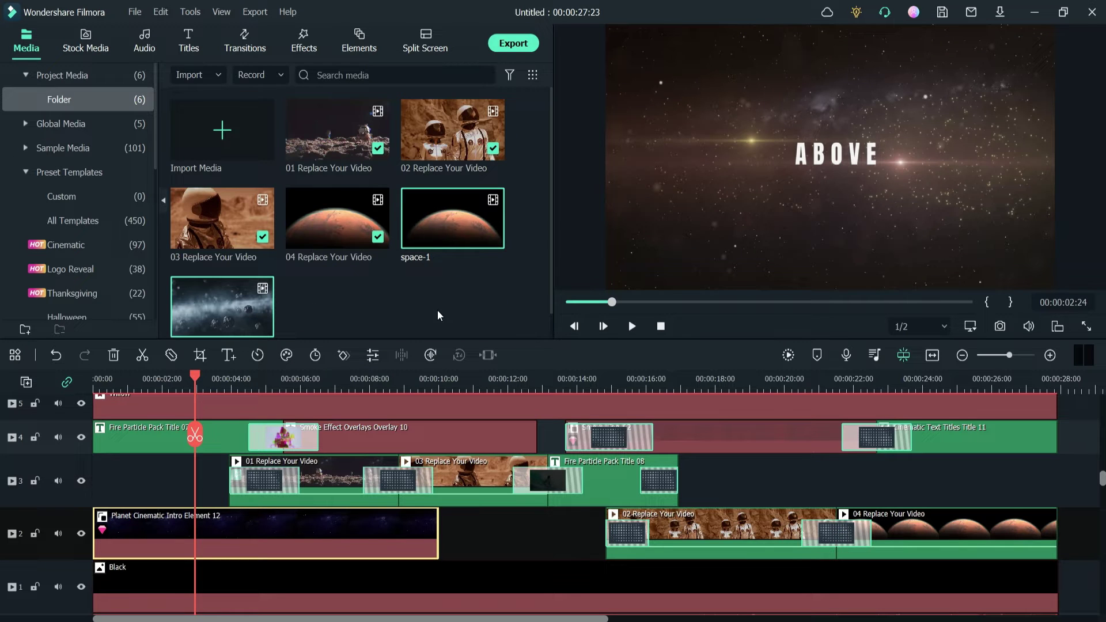
{"action": "double_click", "coordinate": [450, 226]}
{"action": "scroll", "coordinate": [370, 413], "scroll_direction": "down", "scroll_amount": 3}
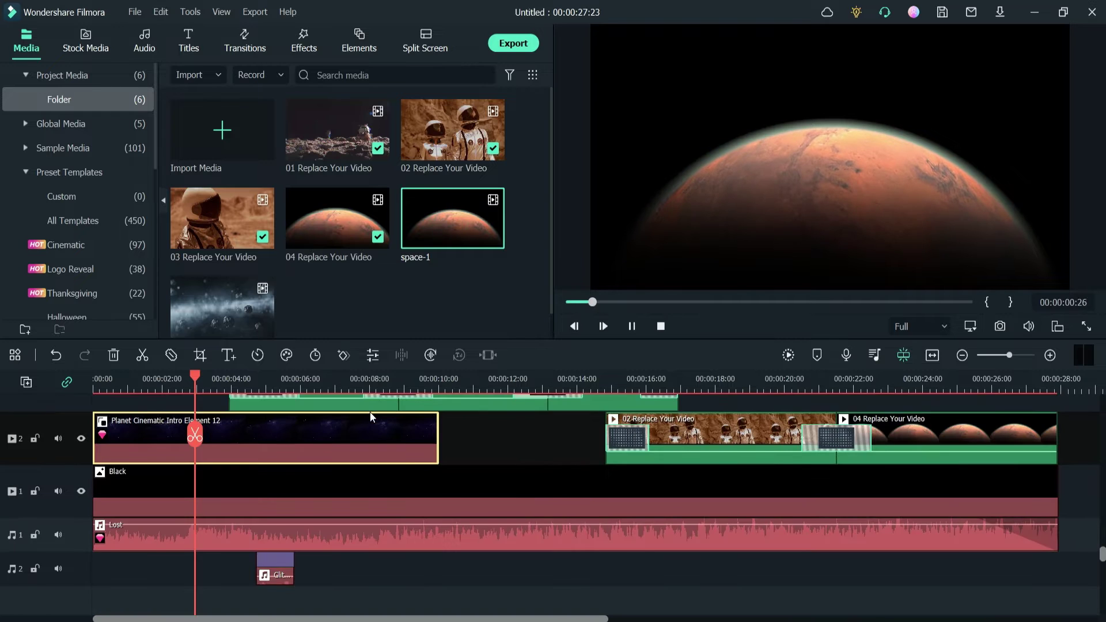
{"action": "scroll", "coordinate": [344, 491], "scroll_direction": "up", "scroll_amount": 2}
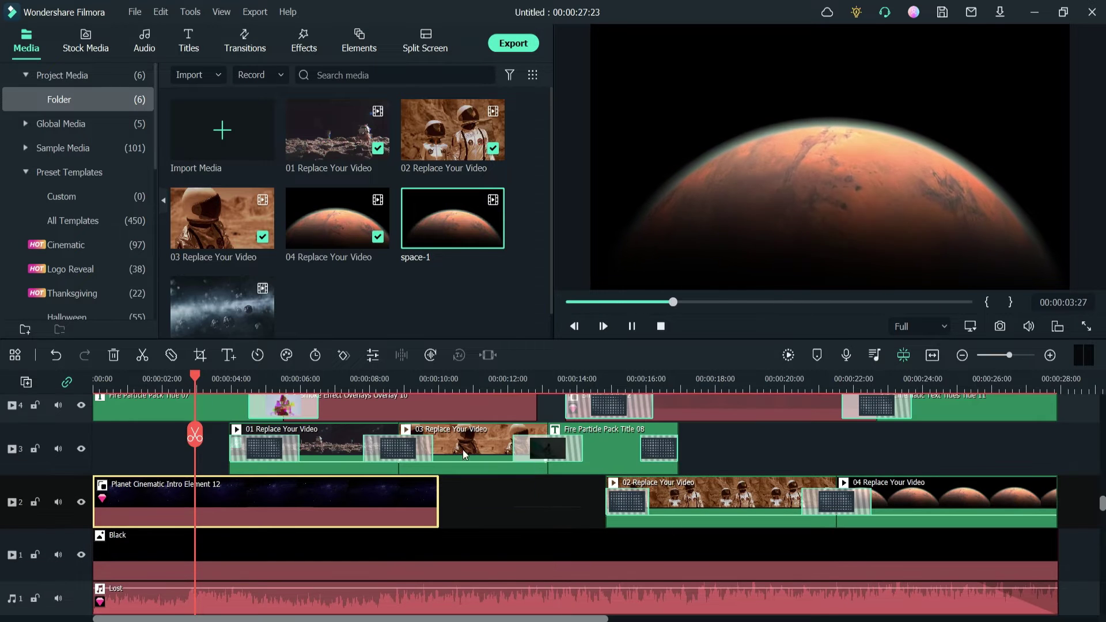
{"action": "left_click", "coordinate": [709, 489]}
{"action": "left_click", "coordinate": [716, 396]}
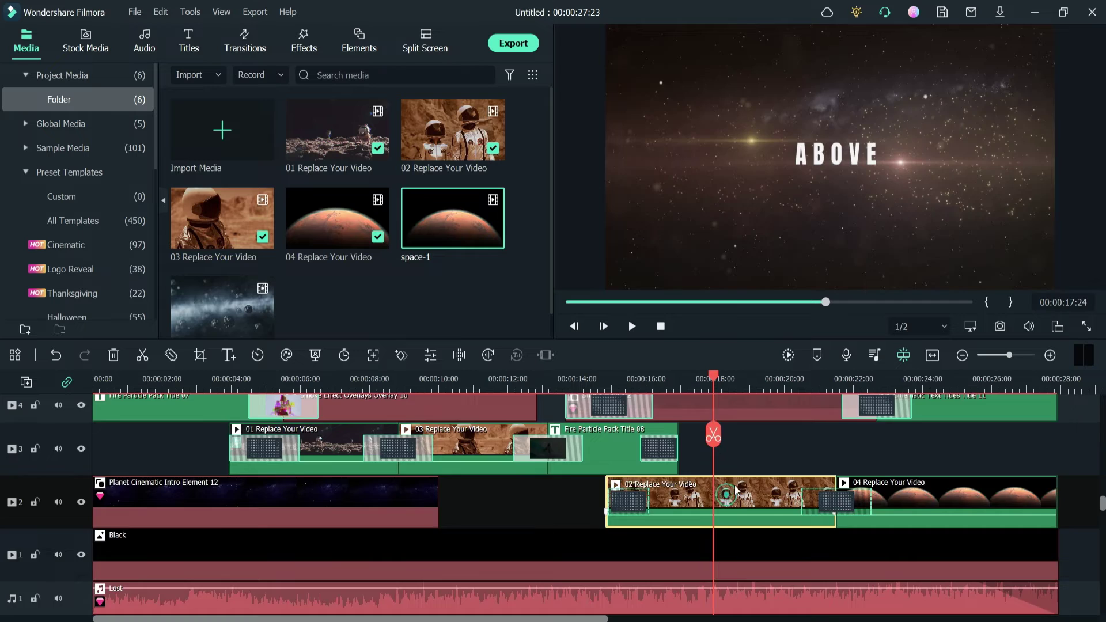
{"action": "scroll", "coordinate": [748, 409], "scroll_direction": "up", "scroll_amount": 2}
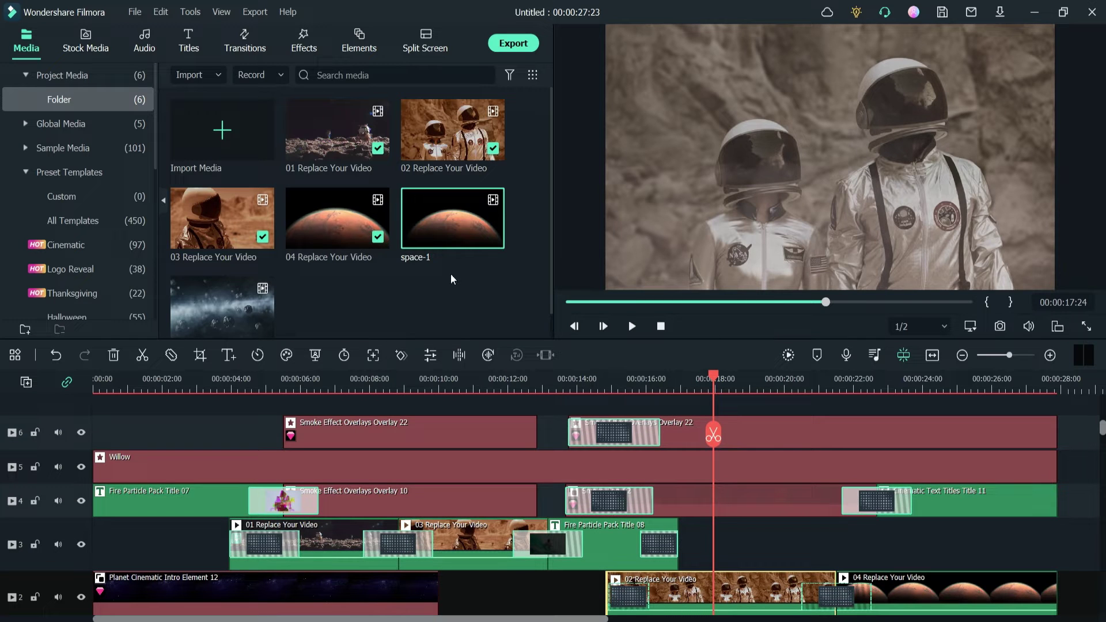
{"action": "scroll", "coordinate": [447, 282], "scroll_direction": "down", "scroll_amount": 1}
Step: Replace the 02 Replace Your Video placeholder with the space-2 clip
{"action": "left_click", "coordinate": [205, 269]}
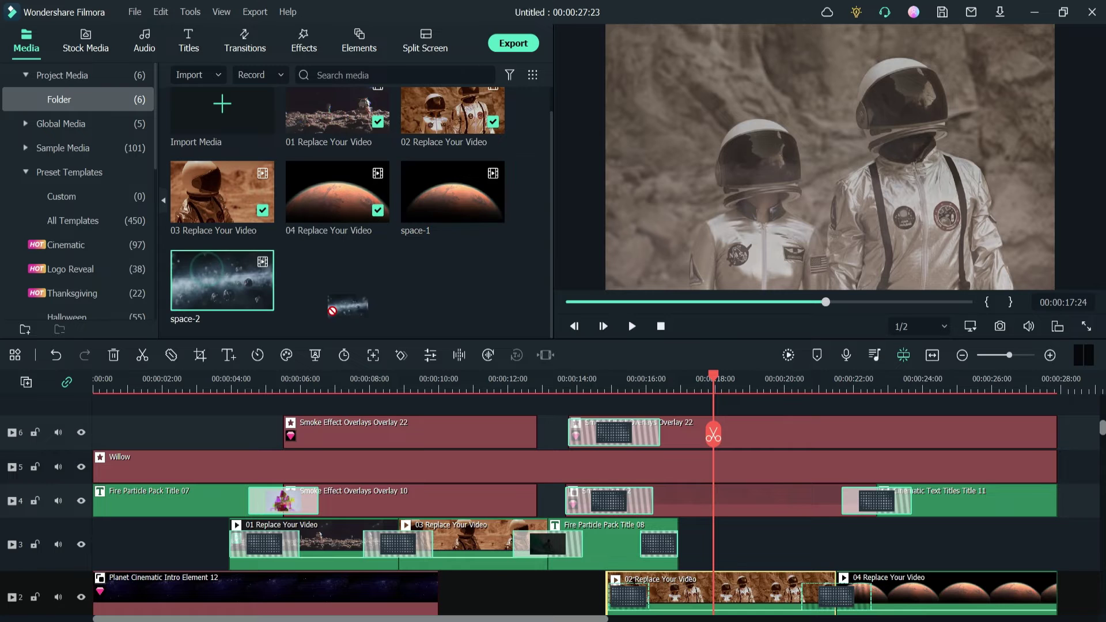
{"action": "left_click_drag", "start_coordinate": [202, 268], "coordinate": [638, 590]}
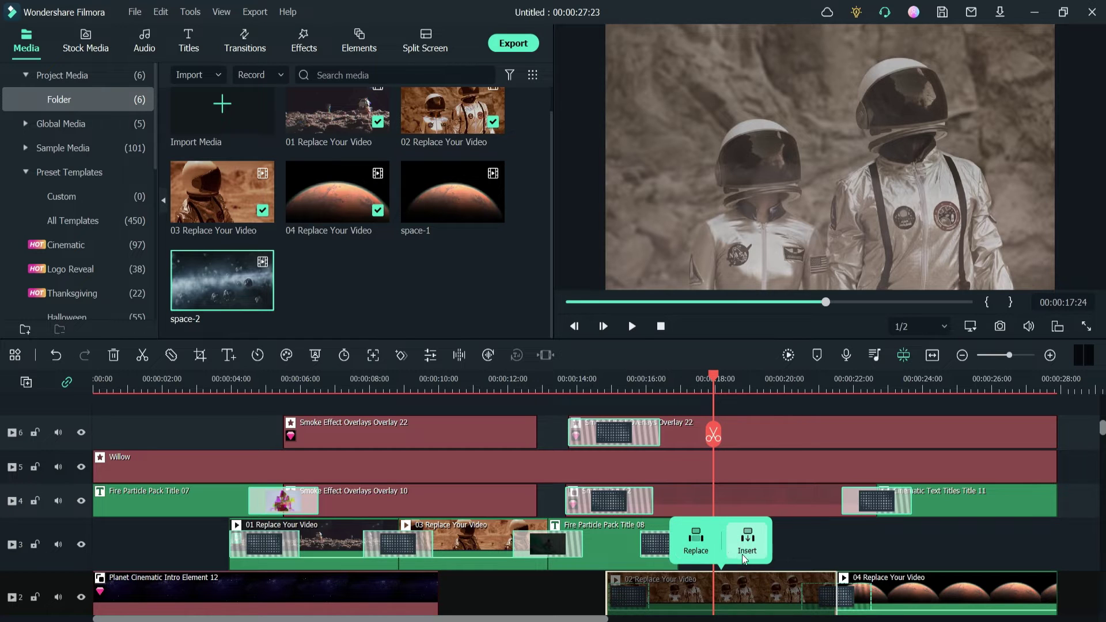
{"action": "left_click", "coordinate": [691, 541]}
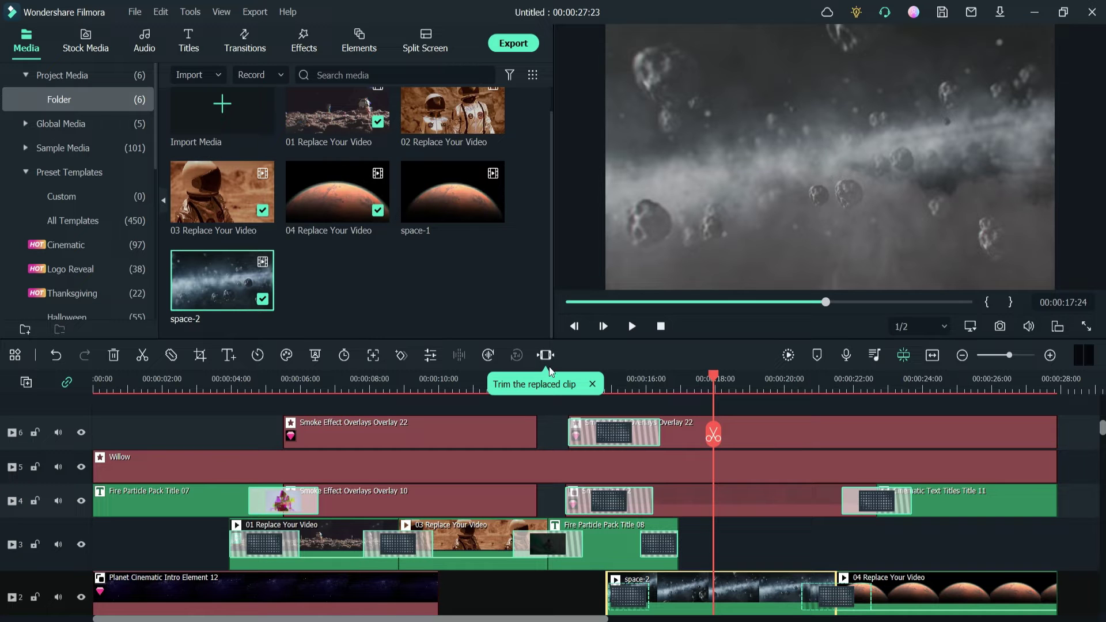
Step: Play the timeline from about 8 seconds and select the Fire Particle Pack Title 07 clip
{"action": "key", "text": "space"}
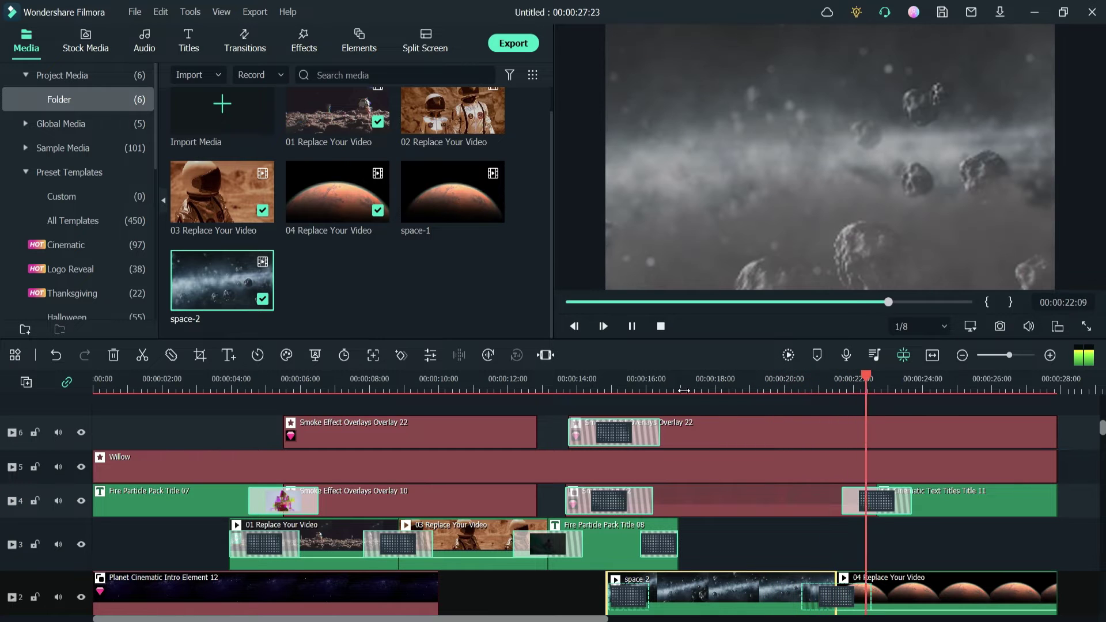
{"action": "left_click", "coordinate": [384, 391]}
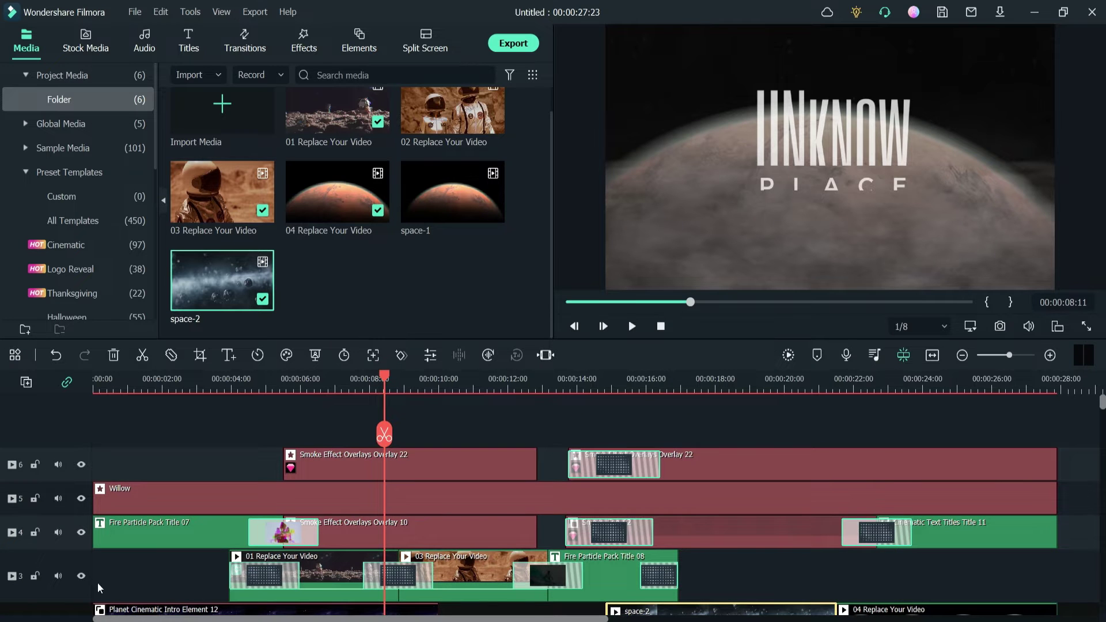
{"action": "left_click", "coordinate": [136, 533]}
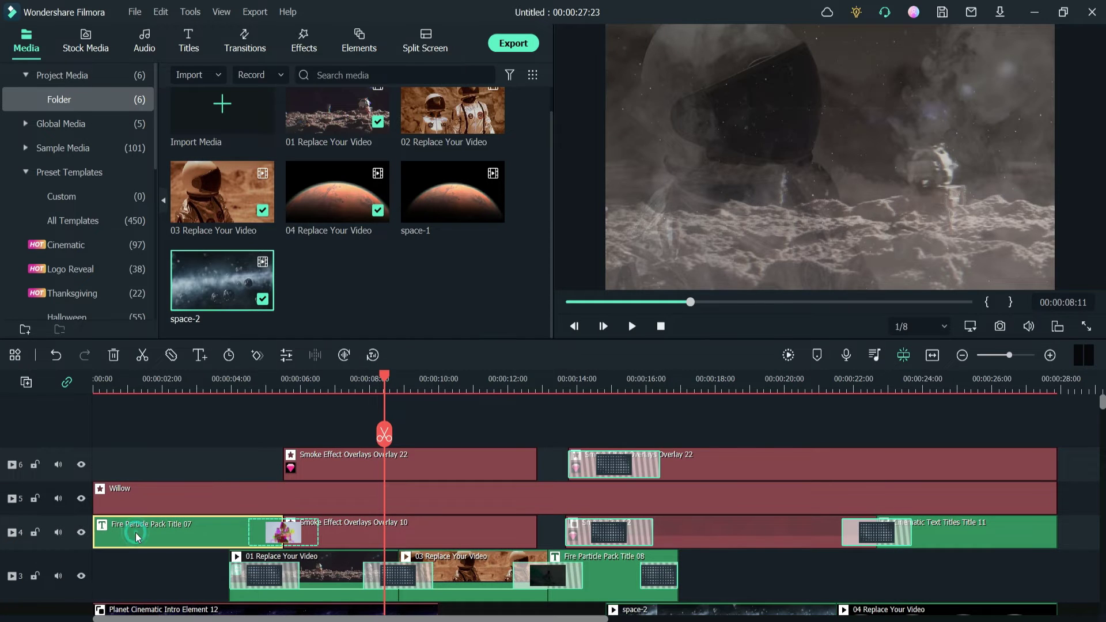
{"action": "left_click", "coordinate": [157, 386]}
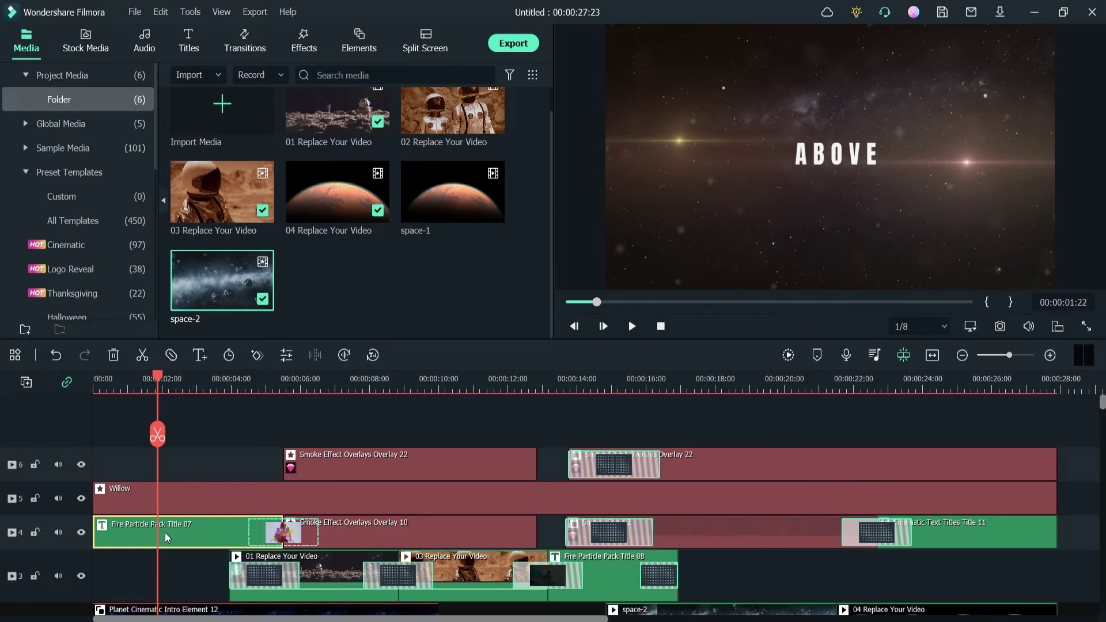
Step: Change the Fire Particle Pack Title 07 text from ABOVE to 'Quick Tips' and play it back
{"action": "double_click", "coordinate": [167, 533]}
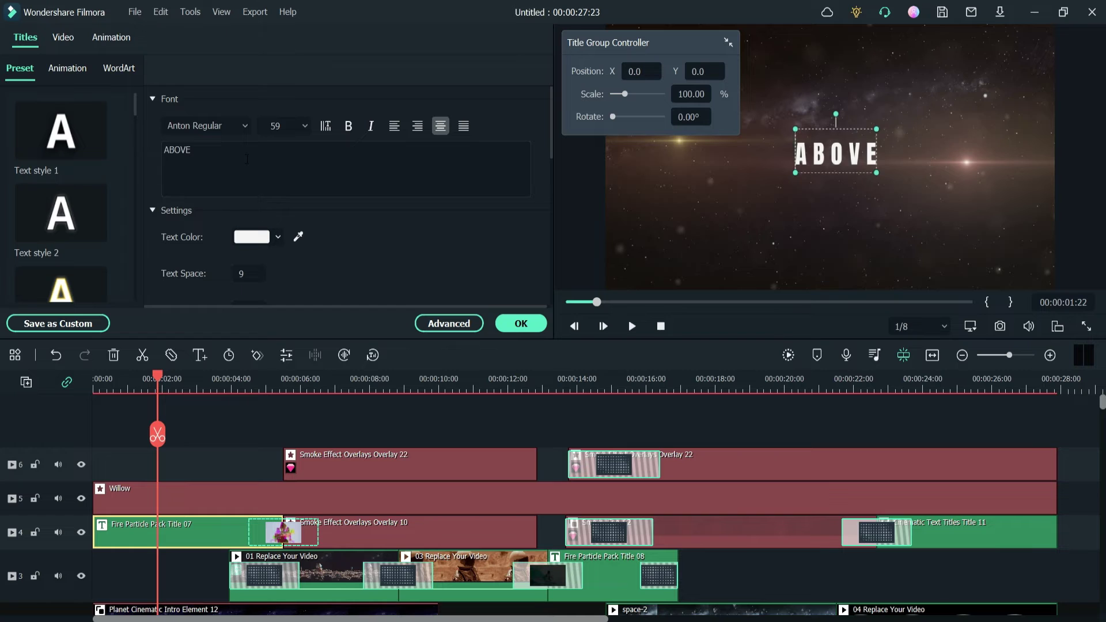
{"action": "left_click", "coordinate": [246, 159]}
{"action": "type", "text": "Quick Tips"}
{"action": "left_click", "coordinate": [505, 329]}
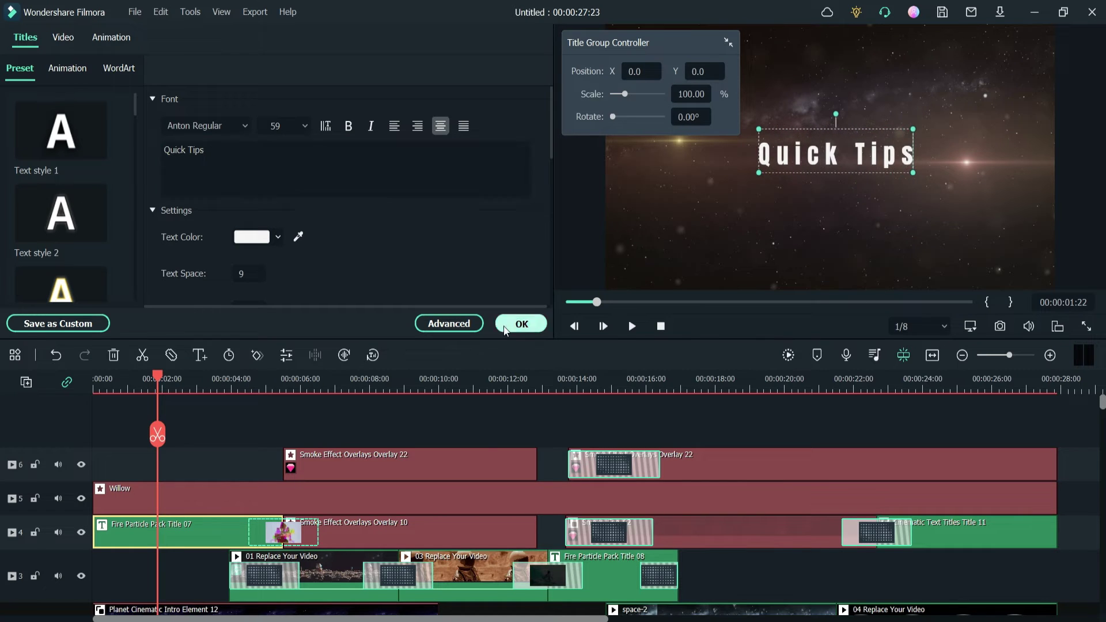
{"action": "left_click", "coordinate": [107, 410]}
{"action": "key", "text": "space"}
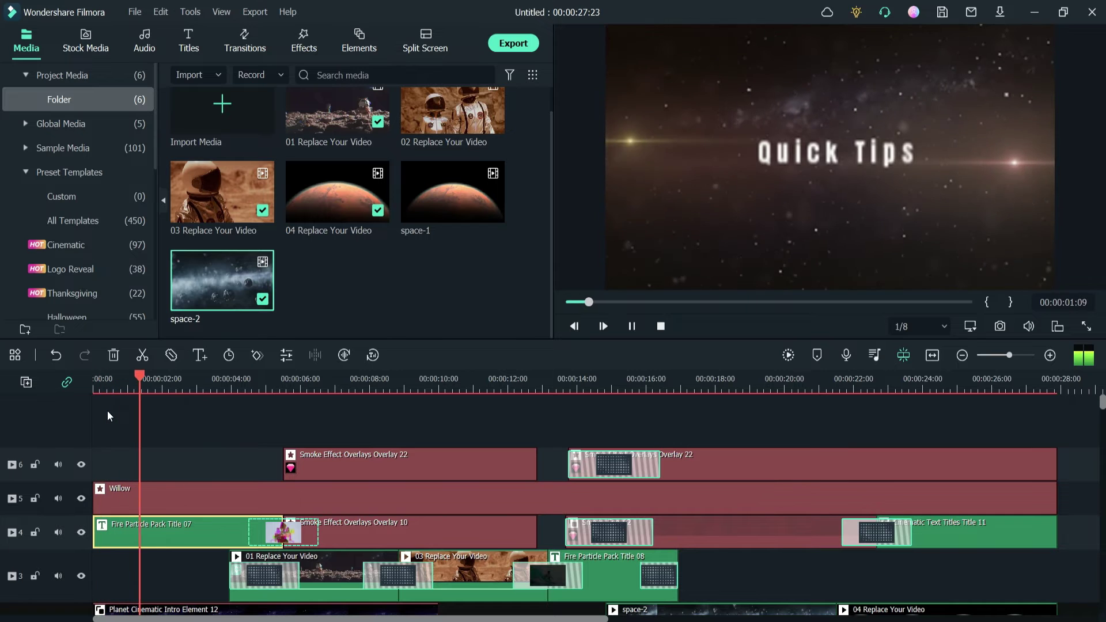
{"action": "key", "text": "Home"}
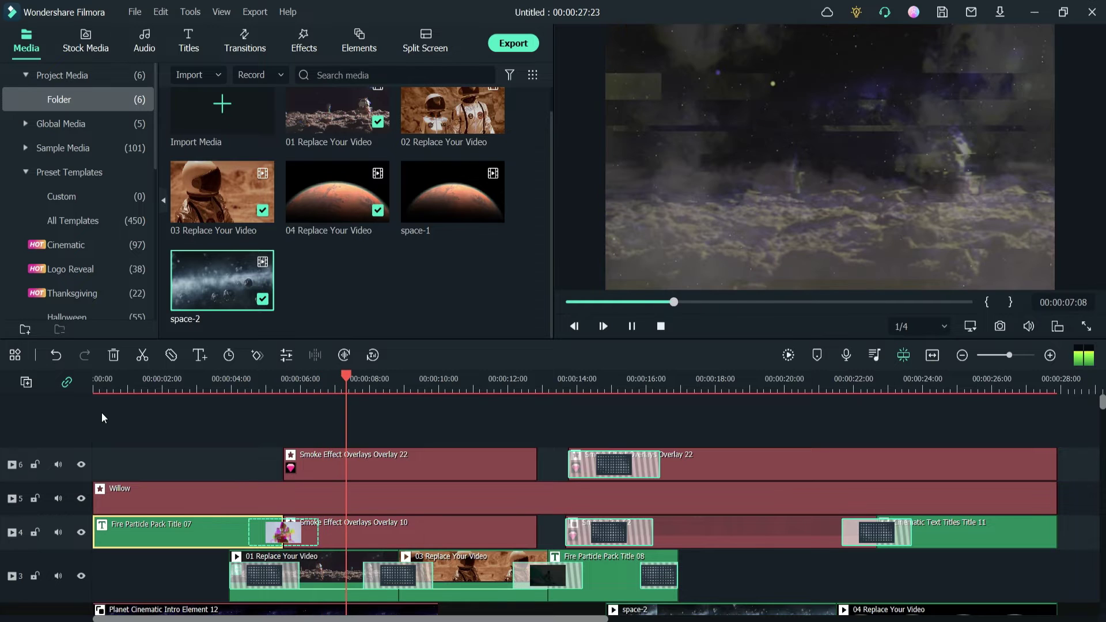
{"action": "key", "text": "space"}
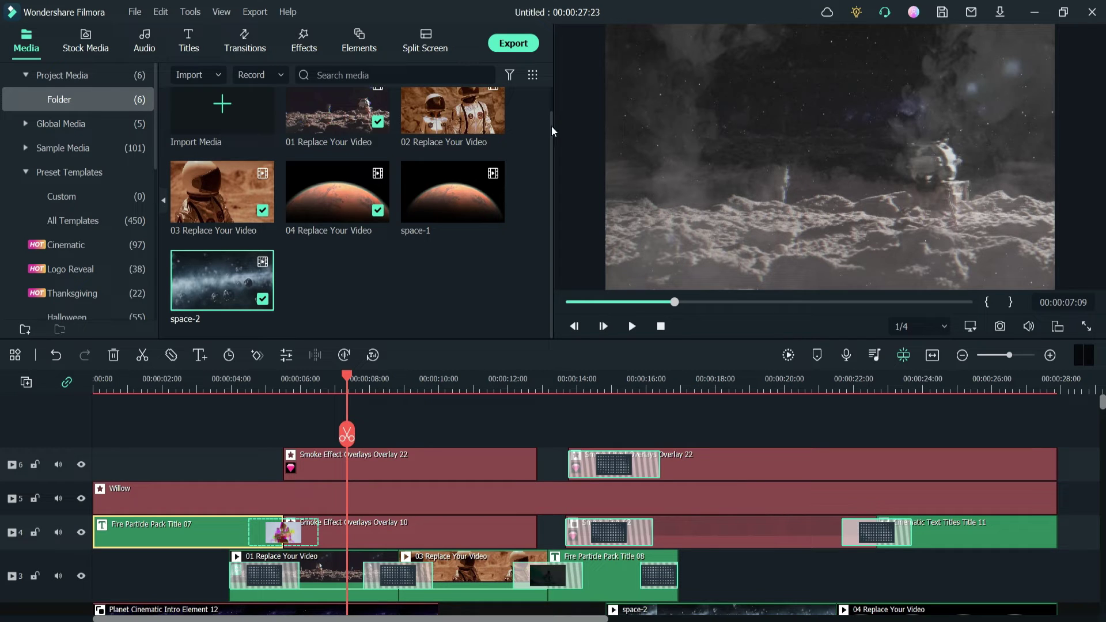
Step: Export the project as vid-1.mp4 and close the player after reviewing it
{"action": "left_click", "coordinate": [513, 43]}
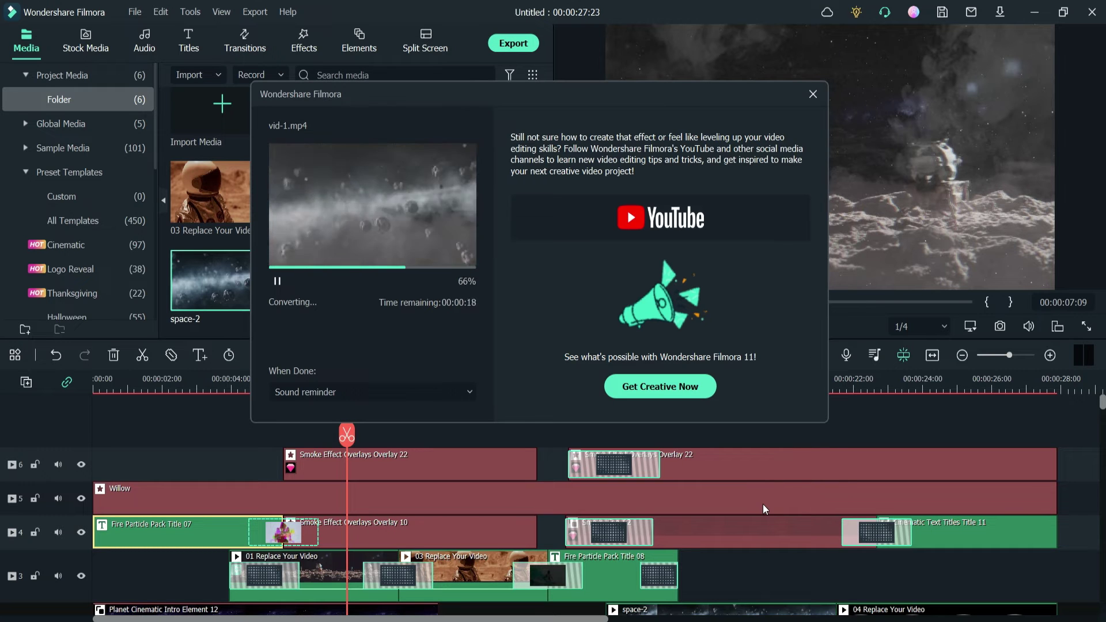
{"action": "left_click", "coordinate": [813, 94]}
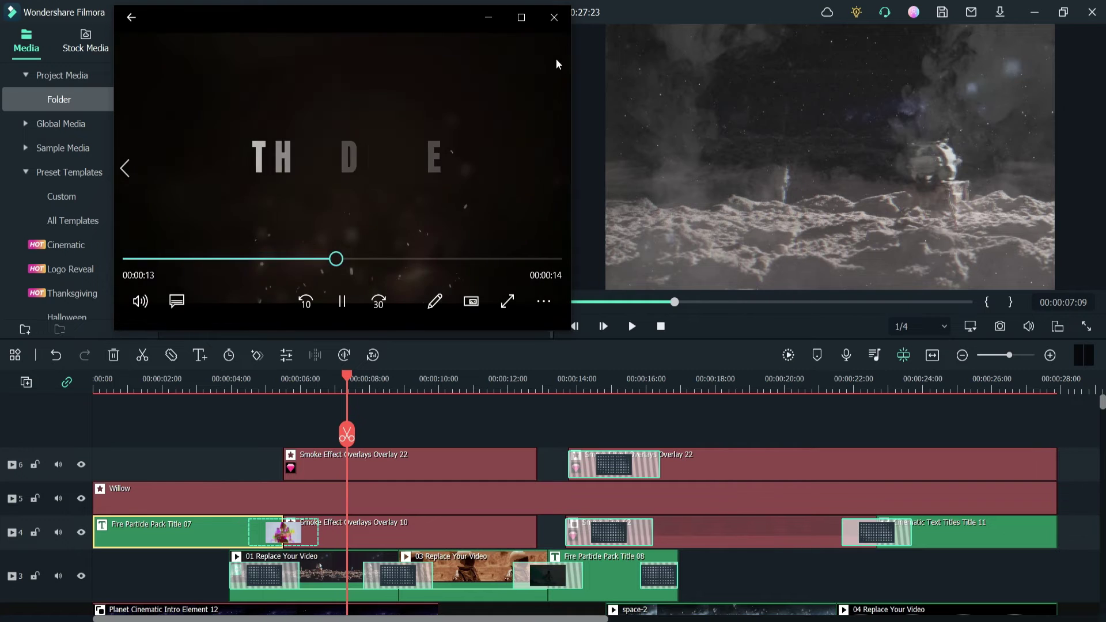
{"action": "left_click", "coordinate": [554, 17]}
Step: Select every clip on the Unknow Place Trailer timeline
{"action": "scroll", "coordinate": [534, 535], "scroll_direction": "down", "scroll_amount": 3}
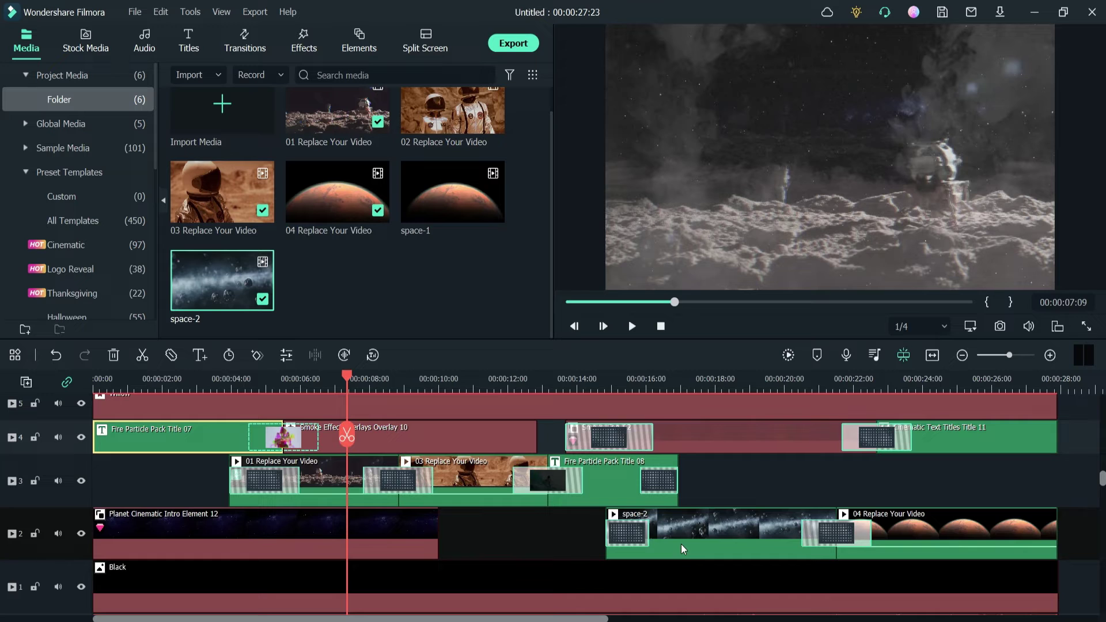
{"action": "left_click", "coordinate": [762, 472]}
{"action": "key", "text": "ctrl+a"}
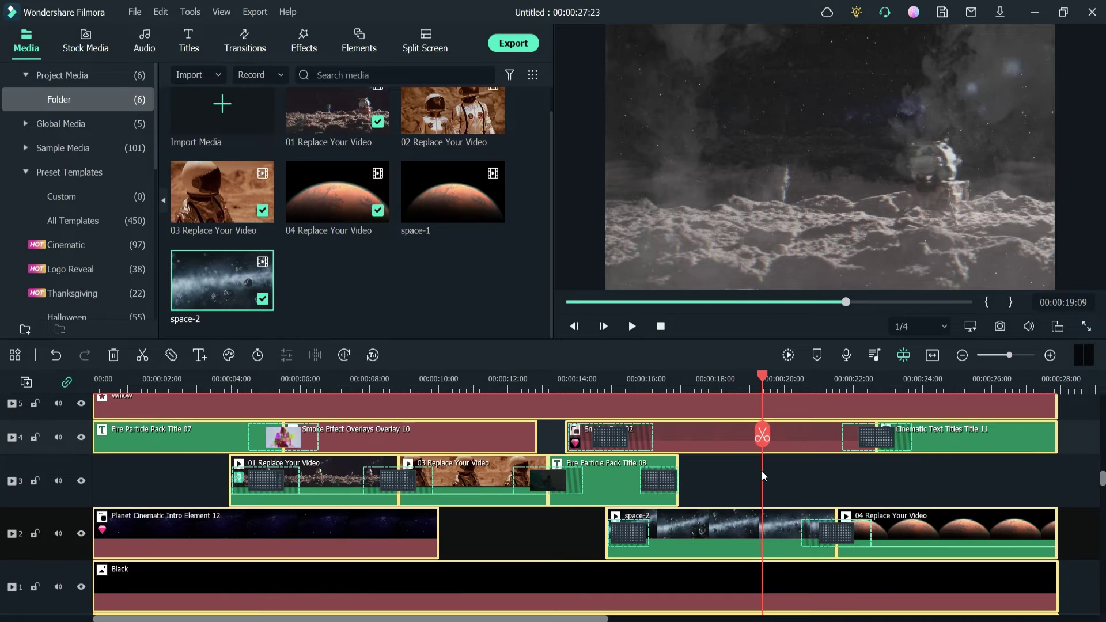
Step: Delete all timeline clips and preview the Cinematic Galaxy Trailer 03 template
{"action": "key", "text": "Delete"}
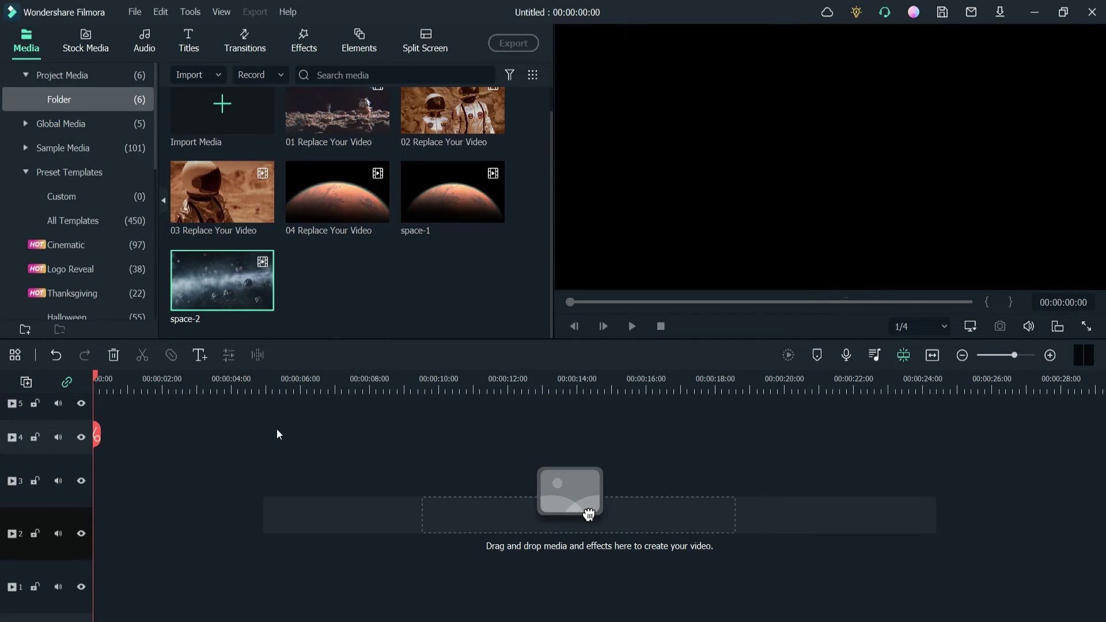
{"action": "left_click", "coordinate": [59, 245]}
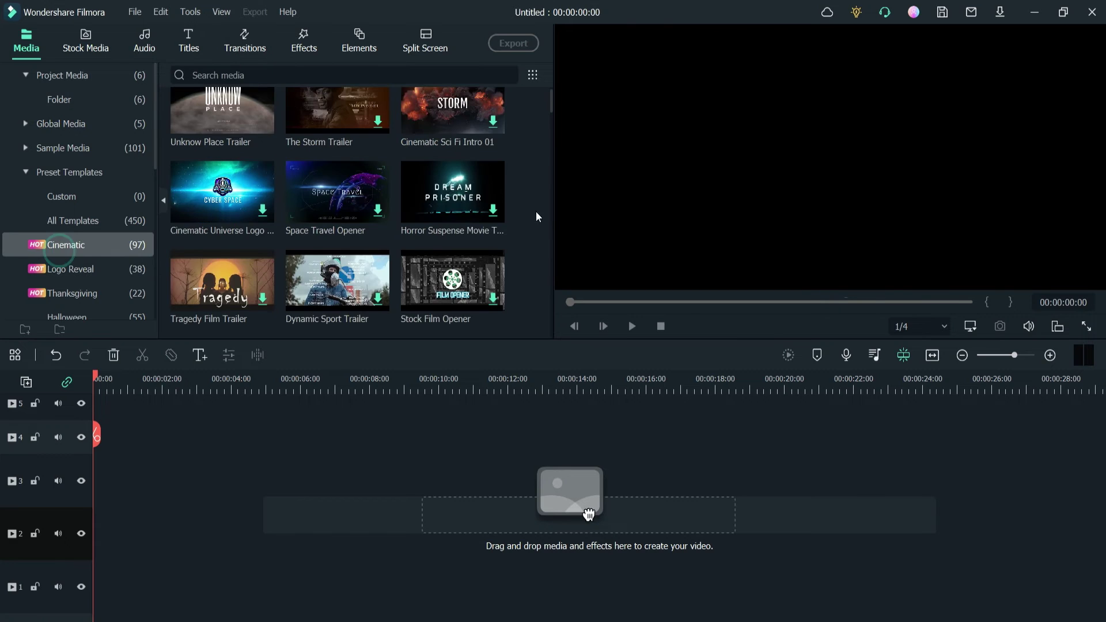
{"action": "scroll", "coordinate": [513, 204], "scroll_direction": "down", "scroll_amount": 2}
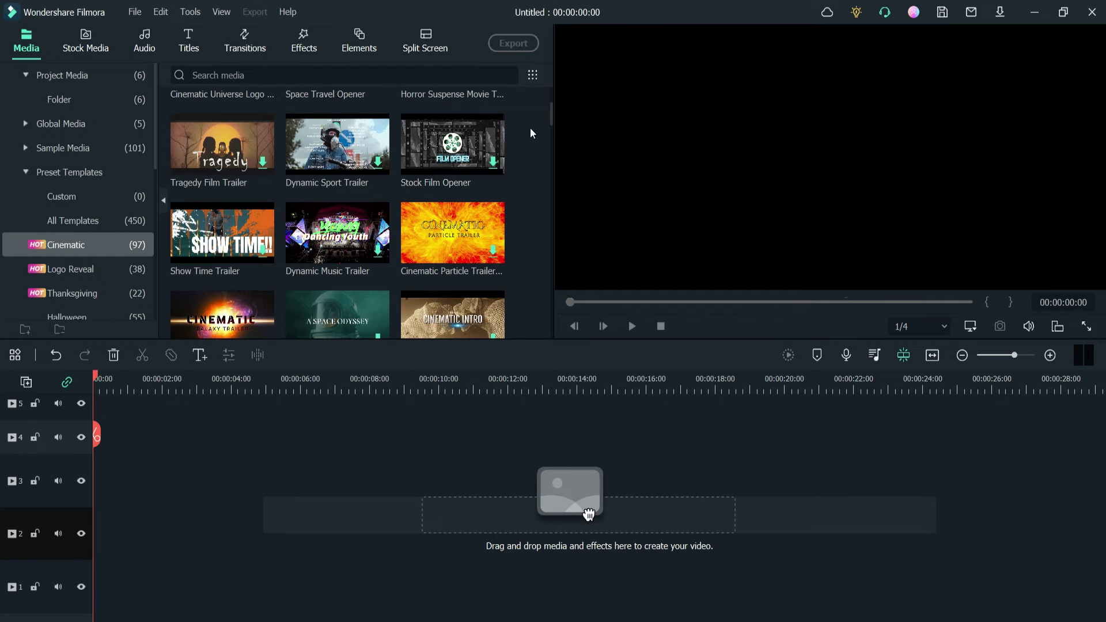
{"action": "left_click_drag", "start_coordinate": [552, 120], "coordinate": [554, 131]}
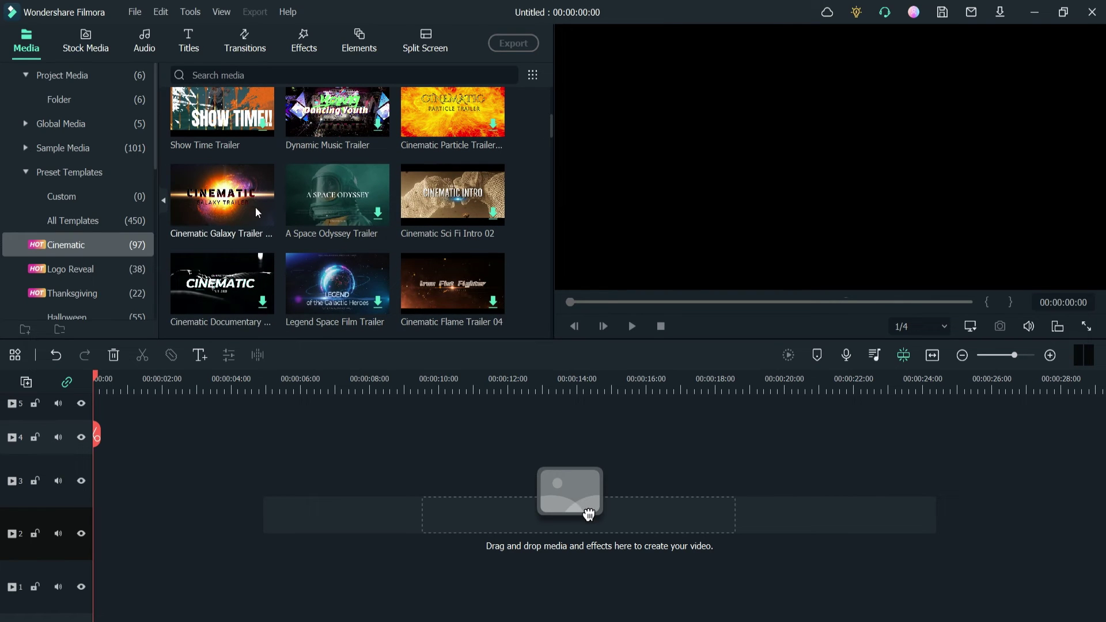
{"action": "left_click", "coordinate": [222, 210]}
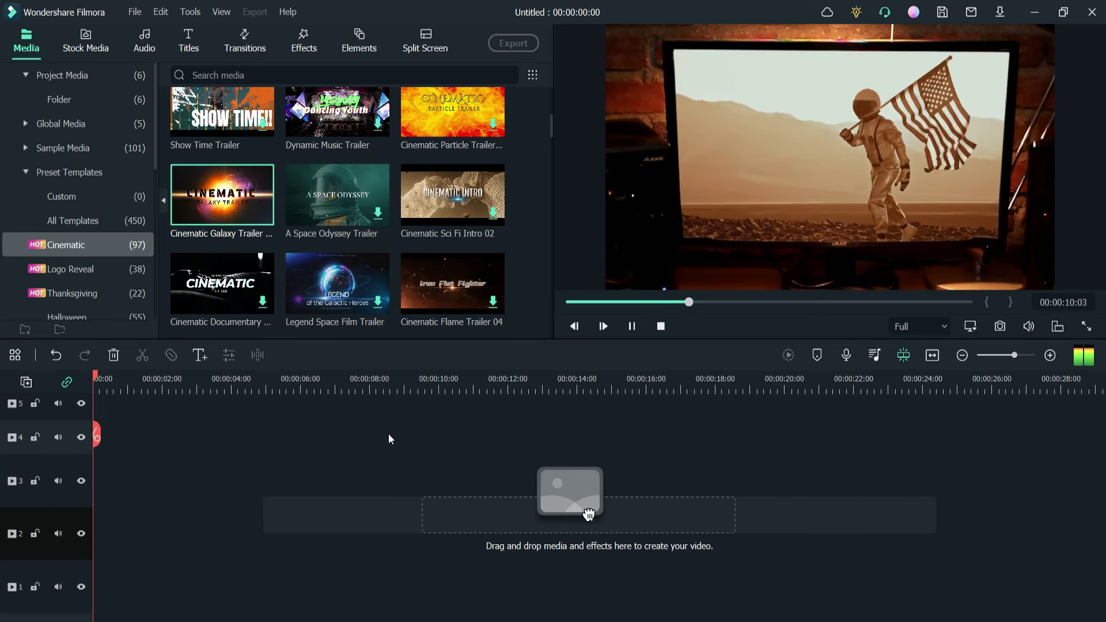
Step: Drop the Cinematic Galaxy Trailer template at 00:00 and scroll through its Planets Pack tracks
{"action": "left_click_drag", "start_coordinate": [589, 515], "coordinate": [90, 588]}
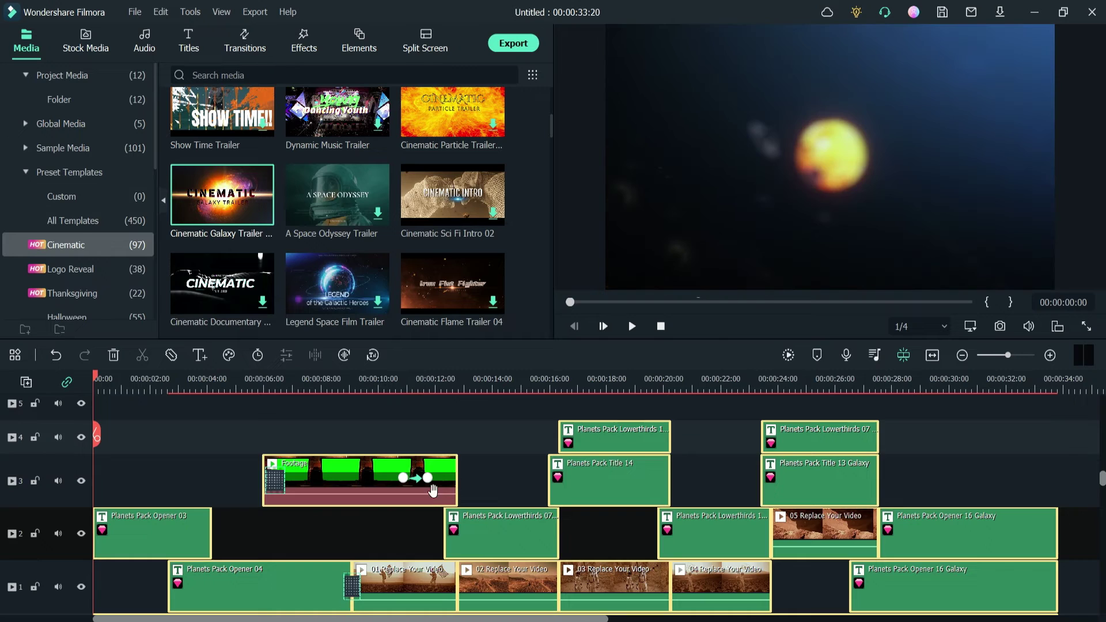
{"action": "scroll", "coordinate": [428, 475], "scroll_direction": "down", "scroll_amount": 1}
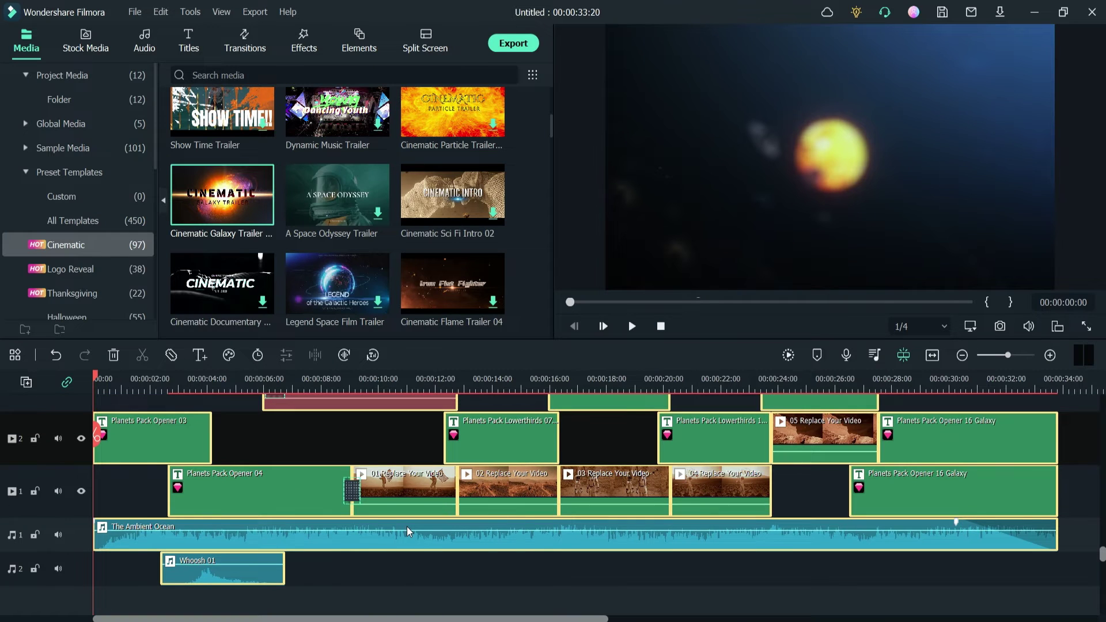
{"action": "scroll", "coordinate": [407, 527], "scroll_direction": "up", "scroll_amount": 3}
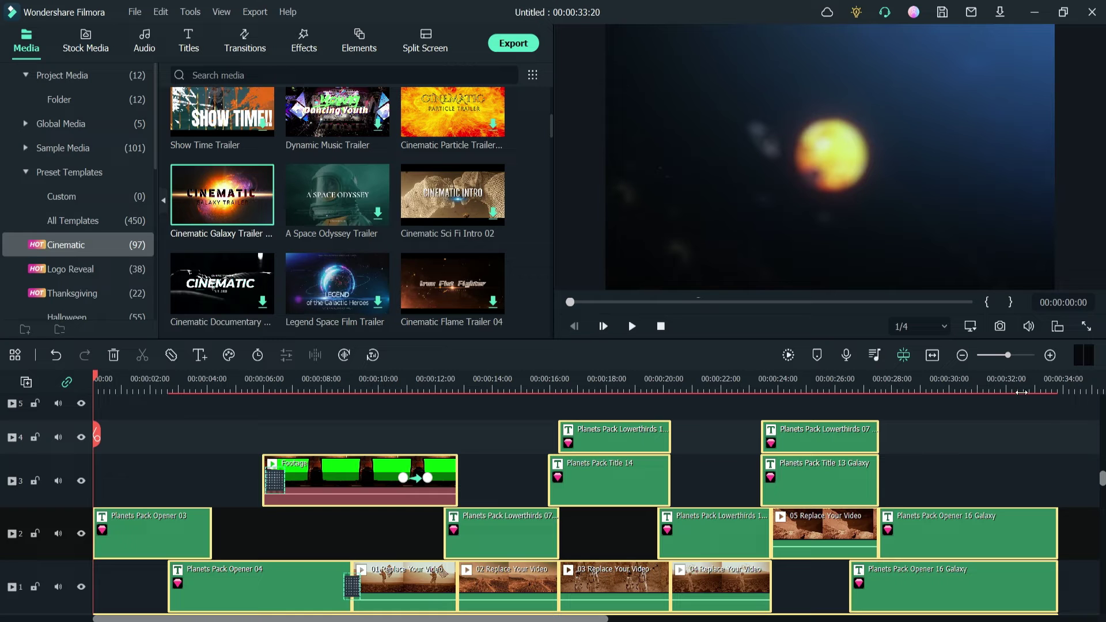
{"action": "scroll", "coordinate": [203, 448], "scroll_direction": "down", "scroll_amount": 3}
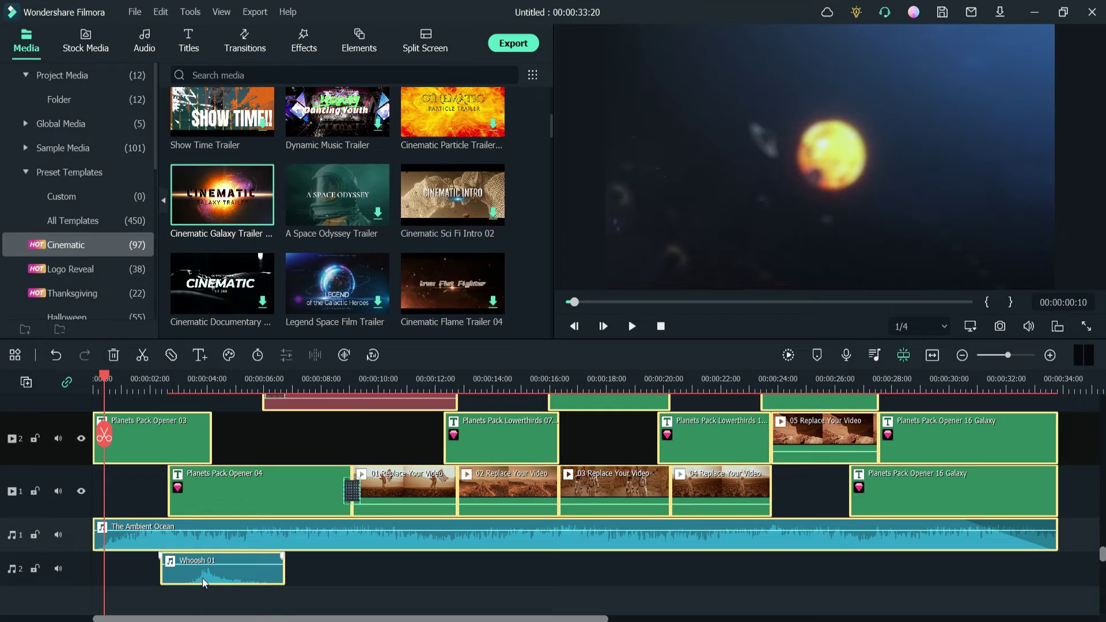
{"action": "scroll", "coordinate": [202, 579], "scroll_direction": "up", "scroll_amount": 1}
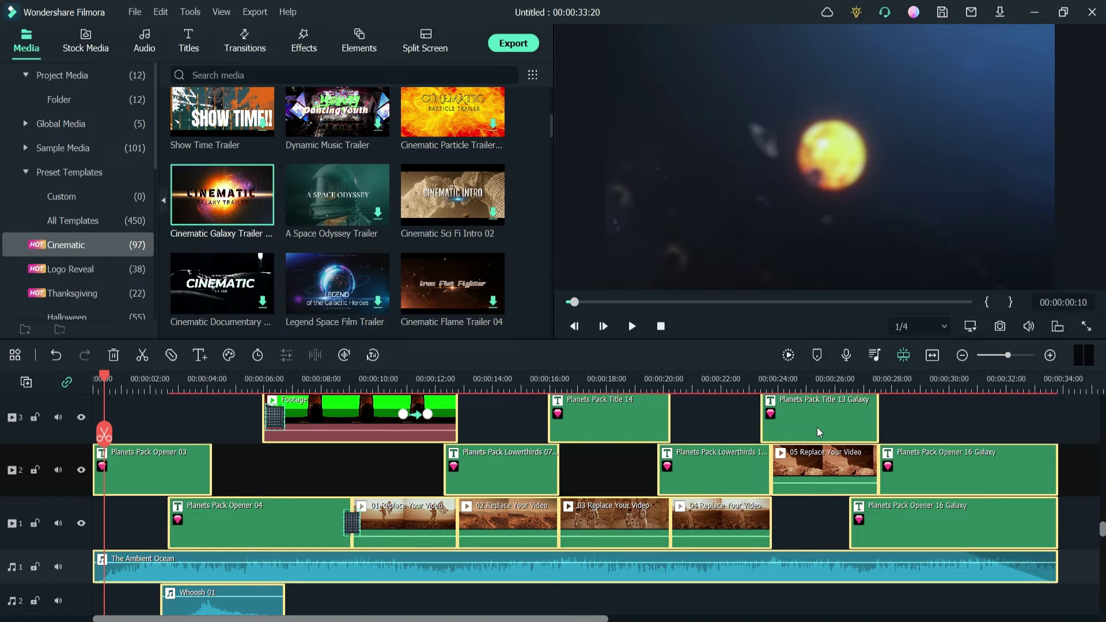
{"action": "key", "text": "ctrl+z"}
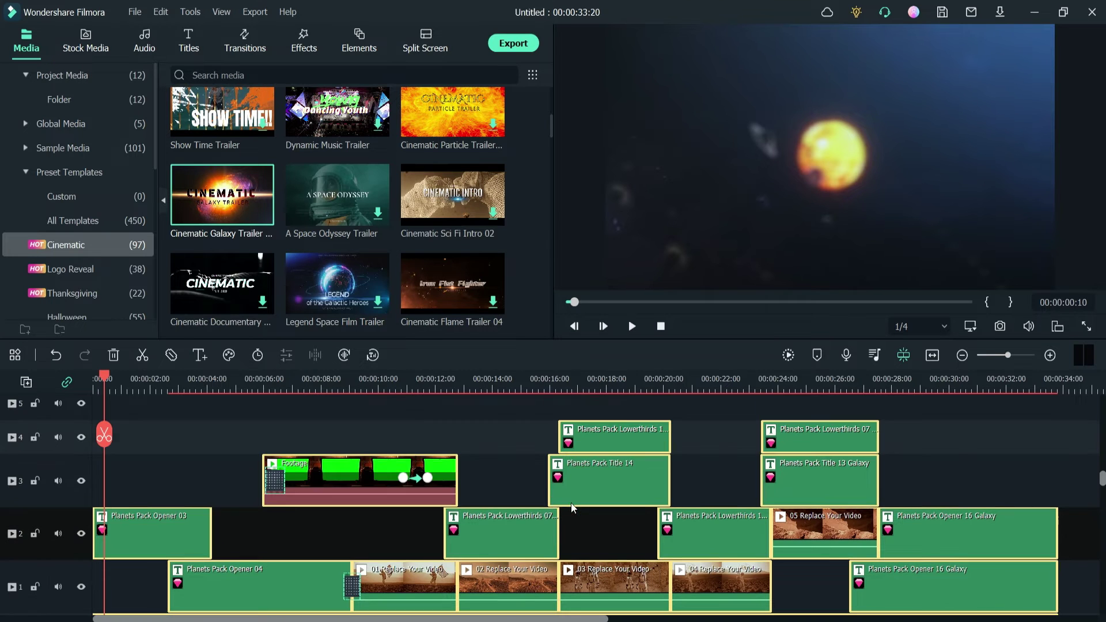
Step: Select the green-screen Footage clip on track 3 and preview it from Project Media
{"action": "left_click", "coordinate": [318, 381]}
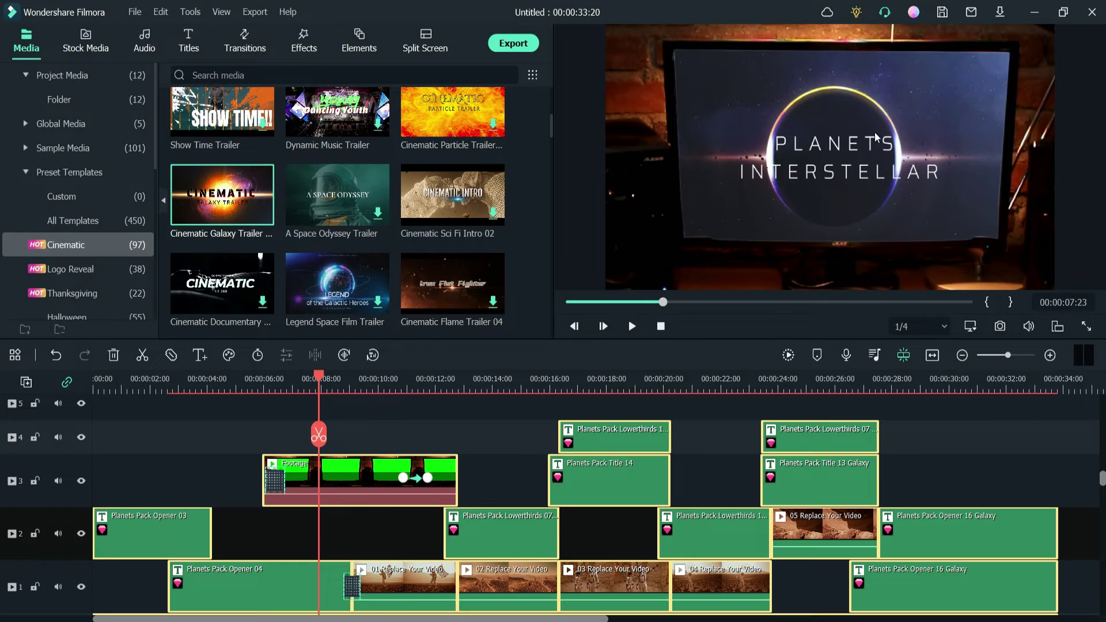
{"action": "left_click", "coordinate": [264, 489]}
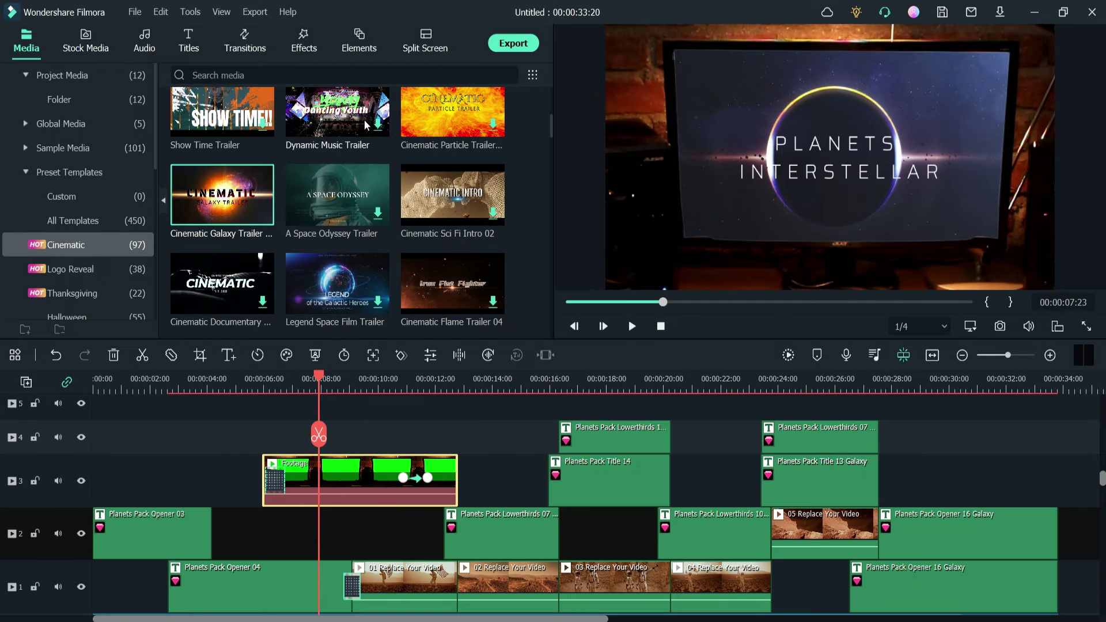
{"action": "left_click", "coordinate": [53, 74]}
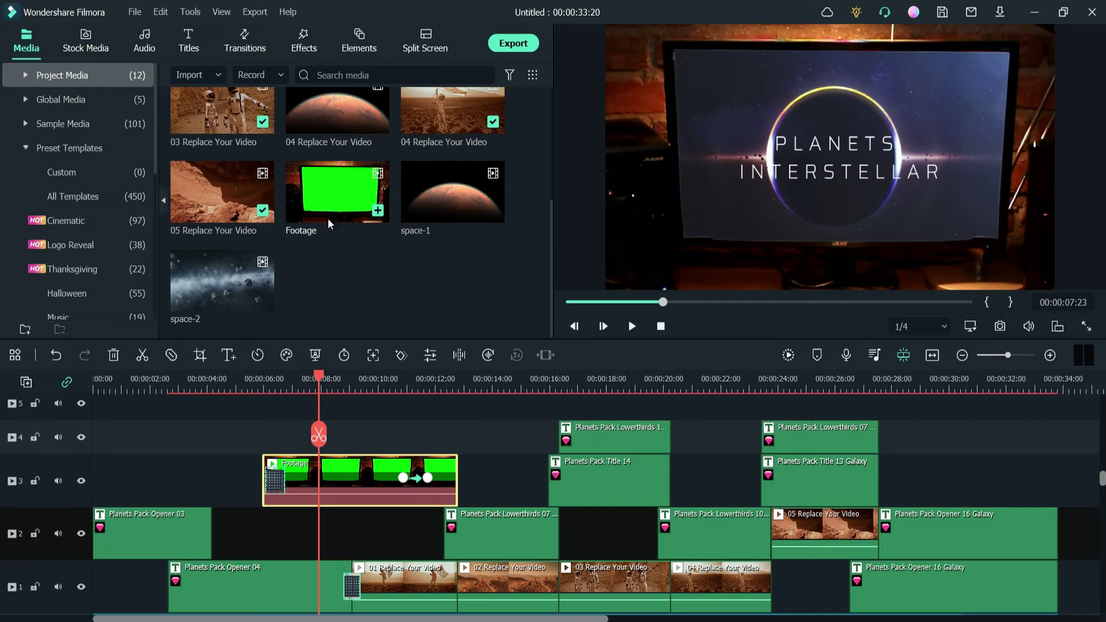
{"action": "double_click", "coordinate": [327, 189]}
Step: Replay the timeline from about 4 seconds to view the Planets Interstellar title
{"action": "key", "text": "space"}
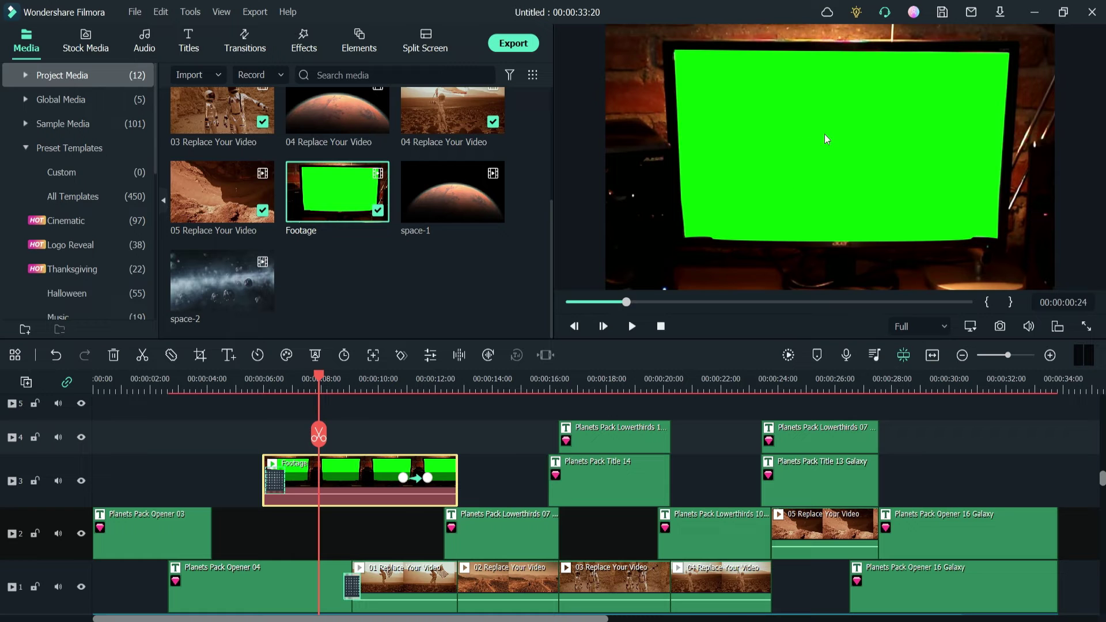
{"action": "left_click_drag", "start_coordinate": [318, 381], "coordinate": [221, 380]}
{"action": "key", "text": "space"}
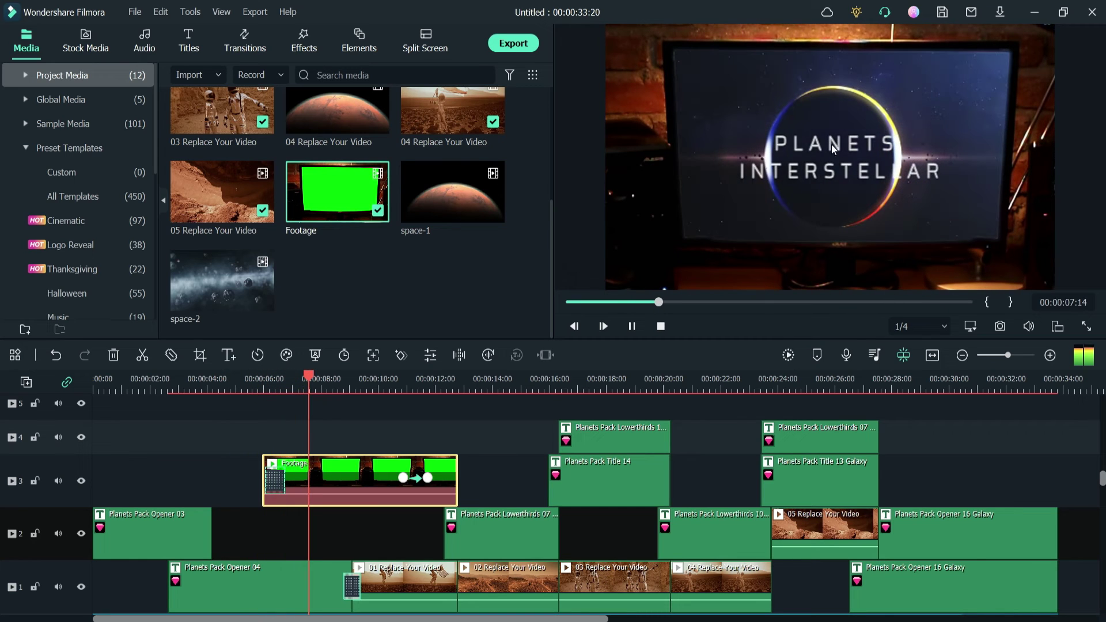
{"action": "scroll", "coordinate": [411, 446], "scroll_direction": "down", "scroll_amount": 3}
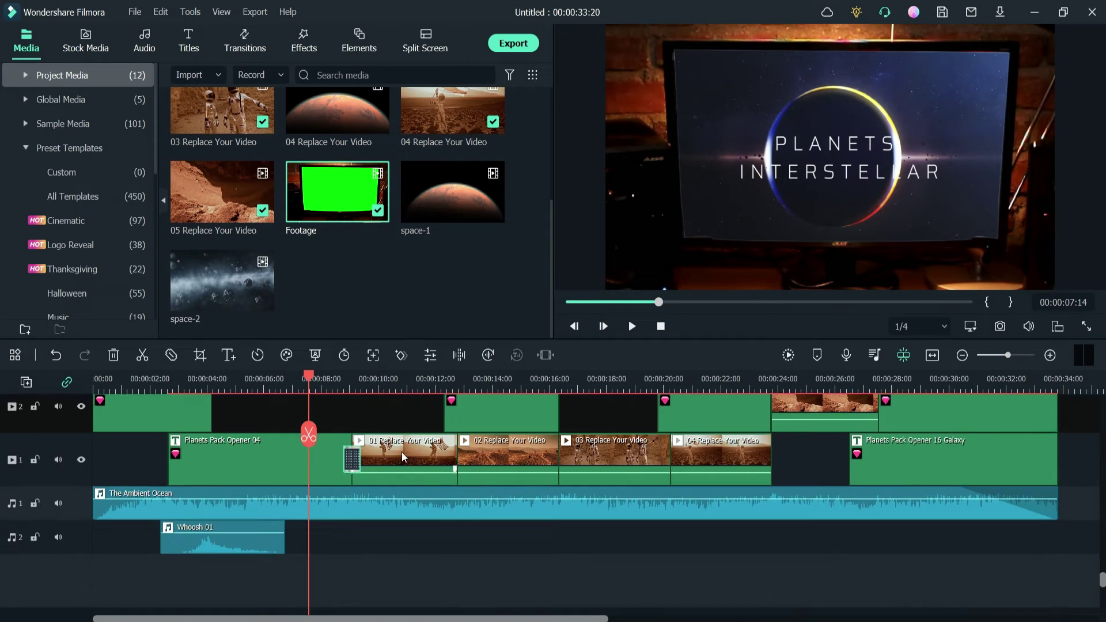
Step: Replace the 01 Replace Your Video placeholder on track 1 with space-2 from Project Media
{"action": "scroll", "coordinate": [405, 458], "scroll_direction": "up", "scroll_amount": 2}
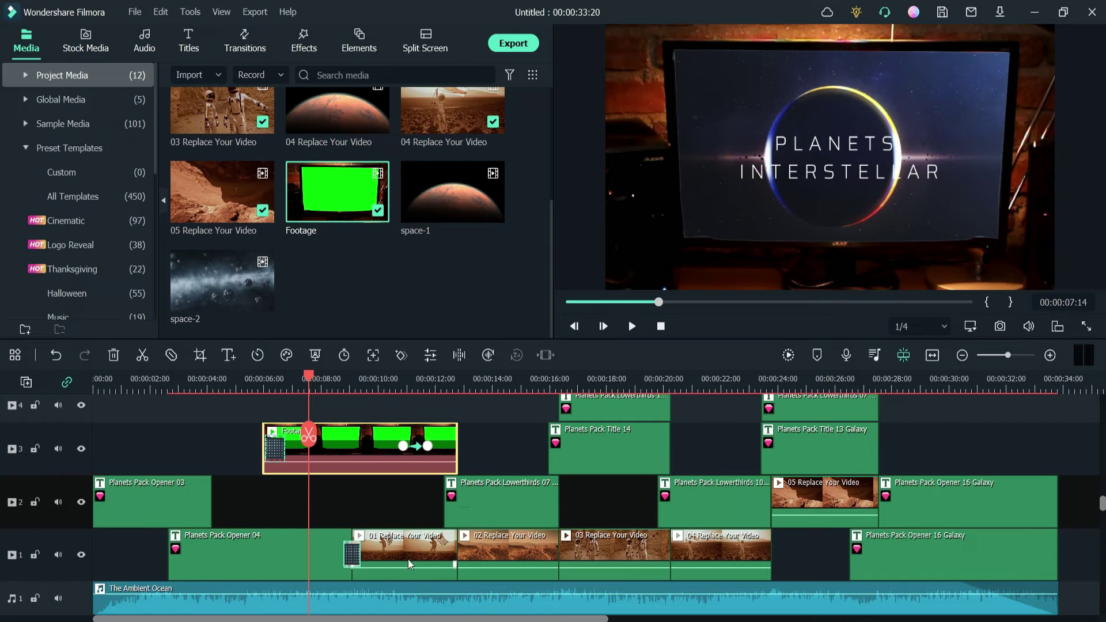
{"action": "left_click", "coordinate": [407, 559]}
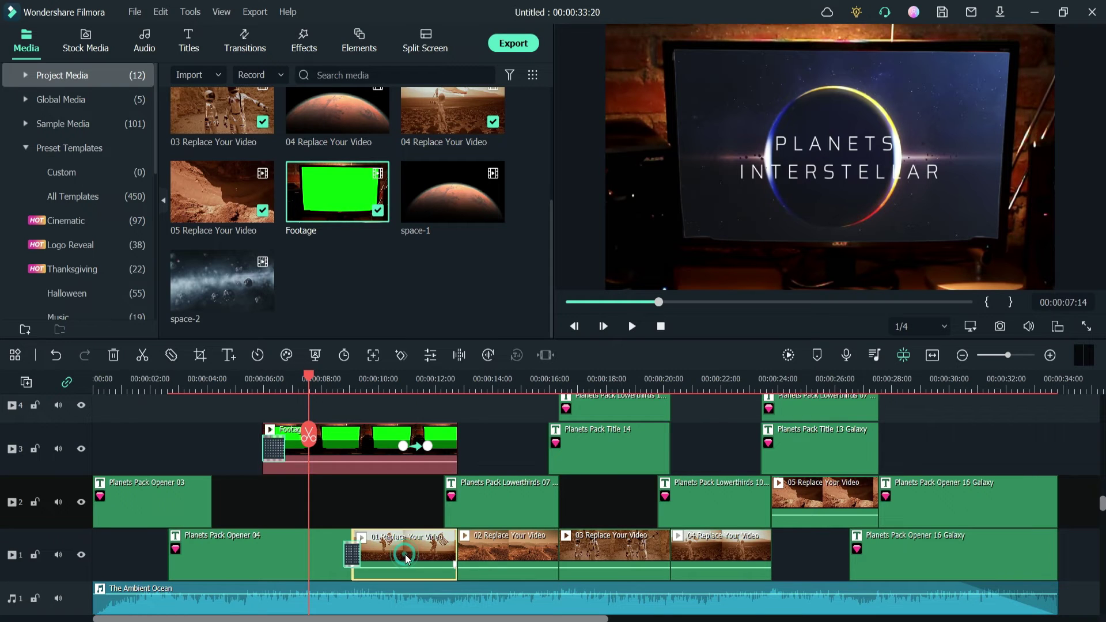
{"action": "mouse_move", "coordinate": [215, 282]}
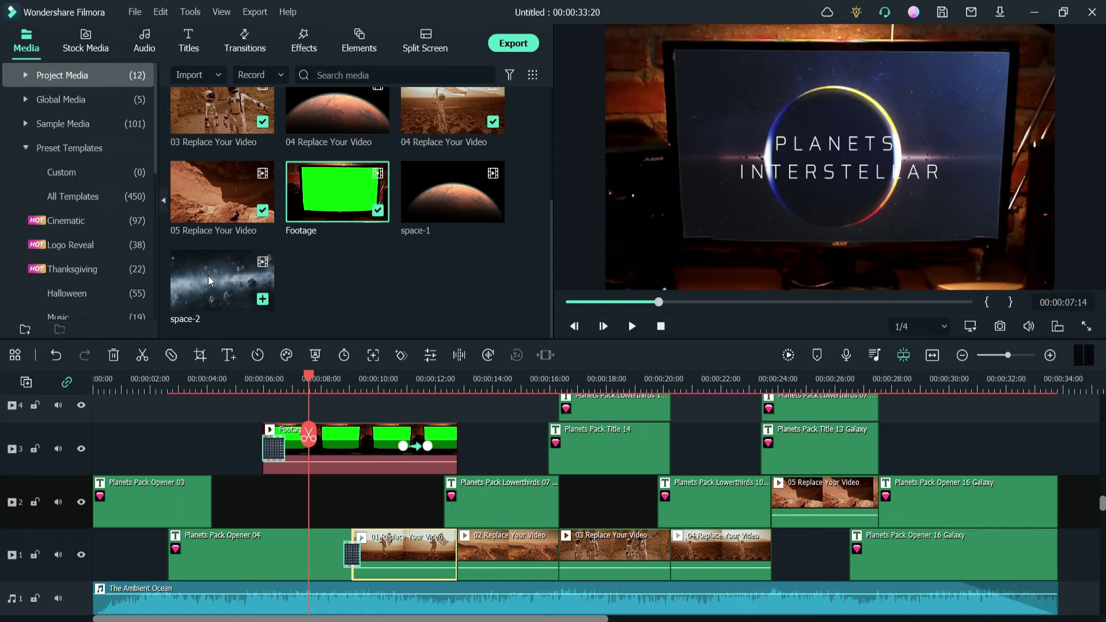
{"action": "left_click_drag", "start_coordinate": [365, 393], "coordinate": [378, 556]}
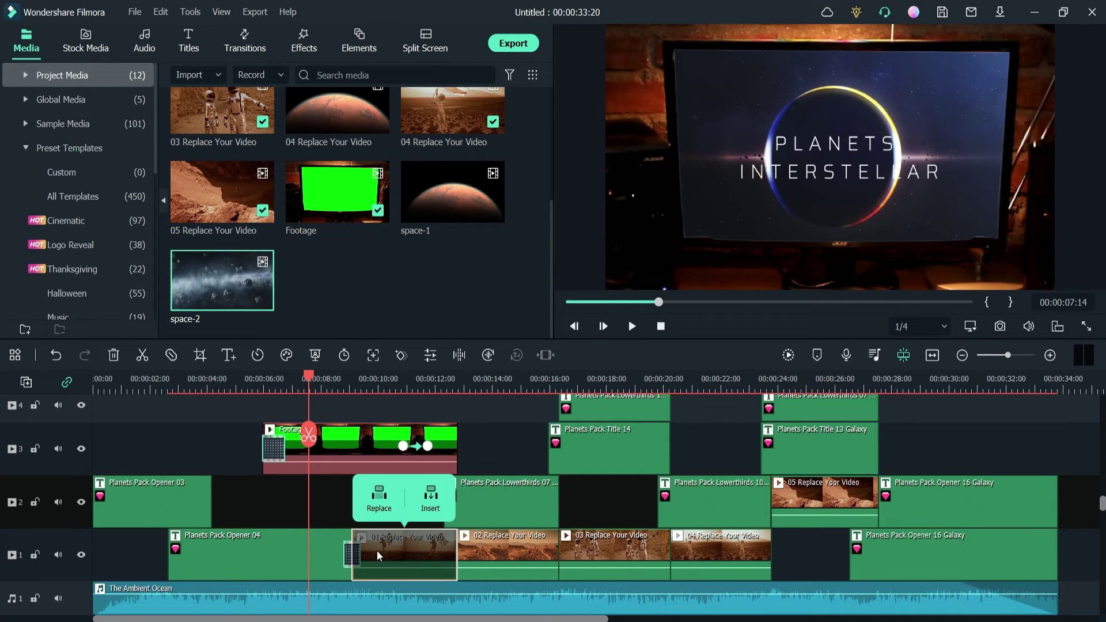
{"action": "left_click", "coordinate": [378, 494]}
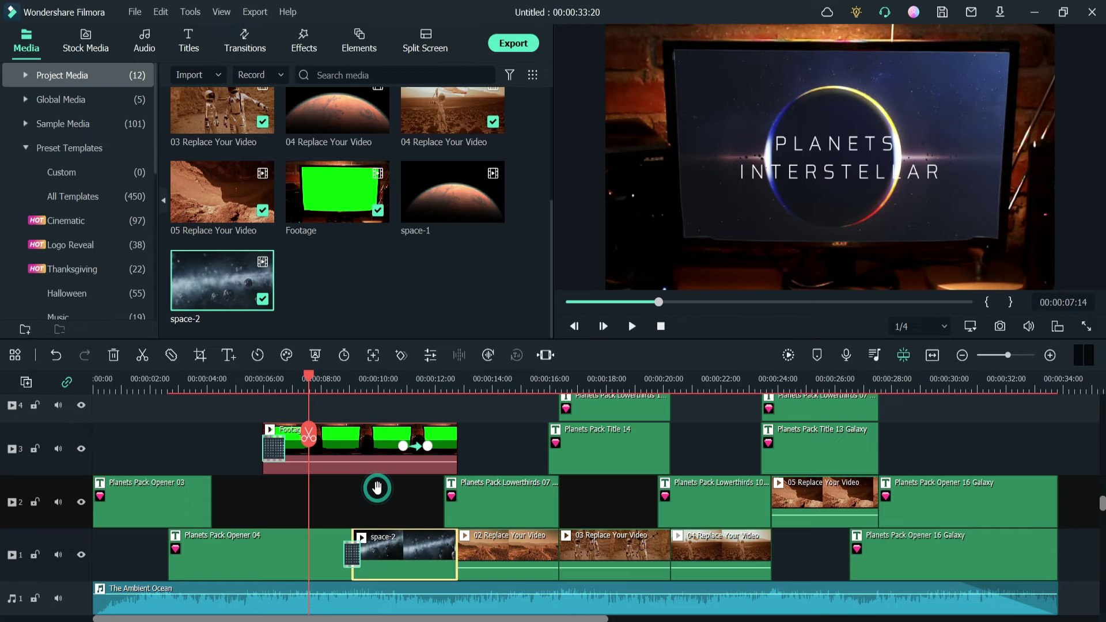
Step: Play the timeline to preview the asteroid footage on the green-screen monitor
{"action": "key", "text": "space"}
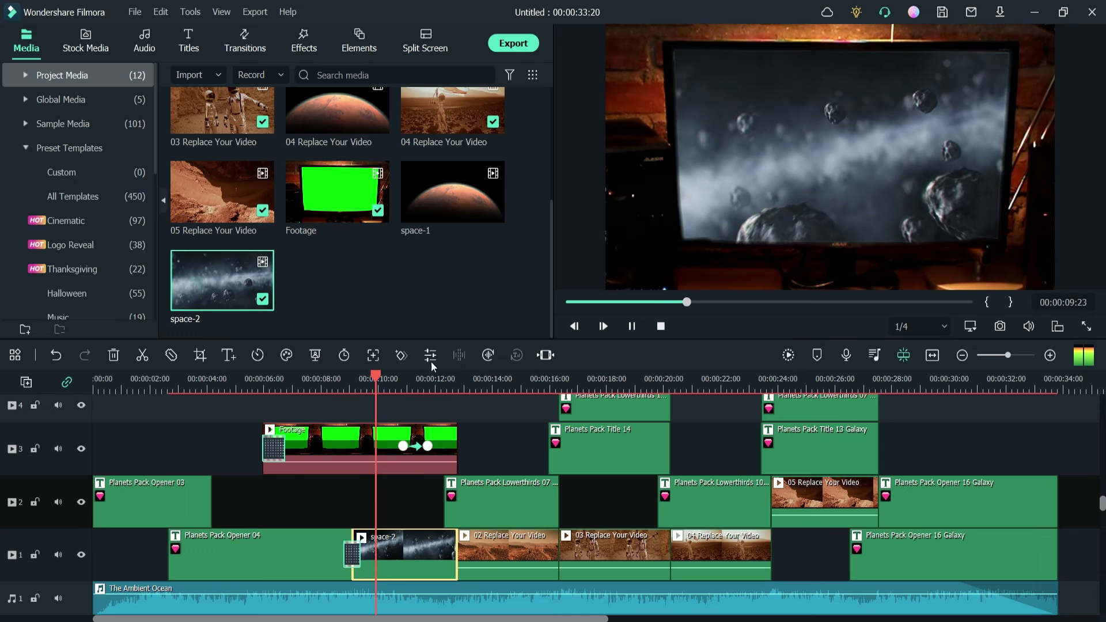
{"action": "key", "text": "space"}
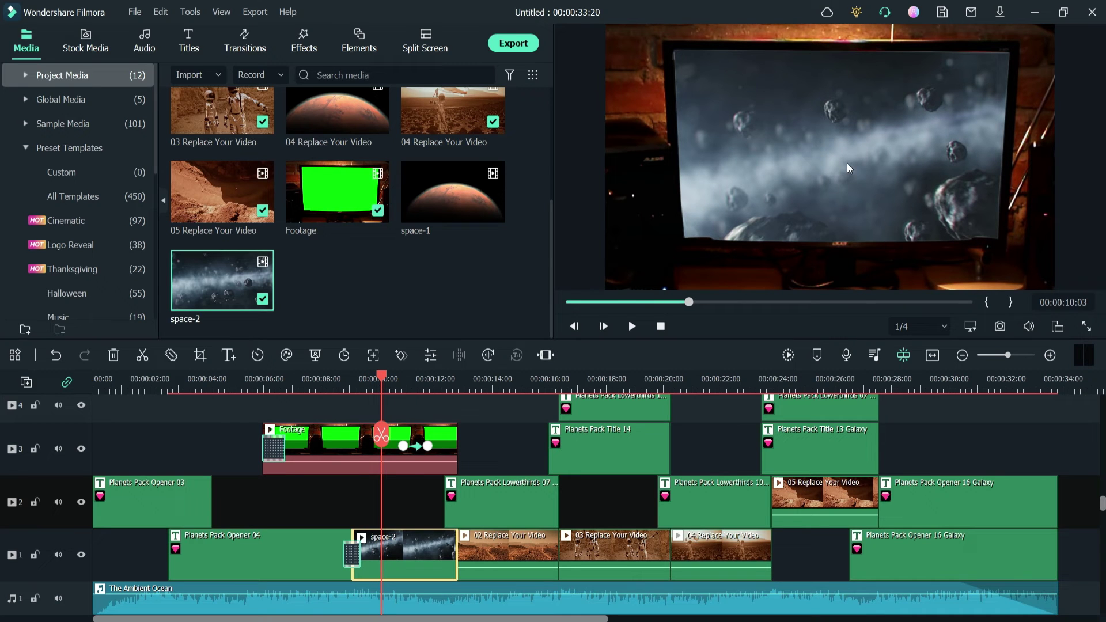
{"action": "key", "text": "space"}
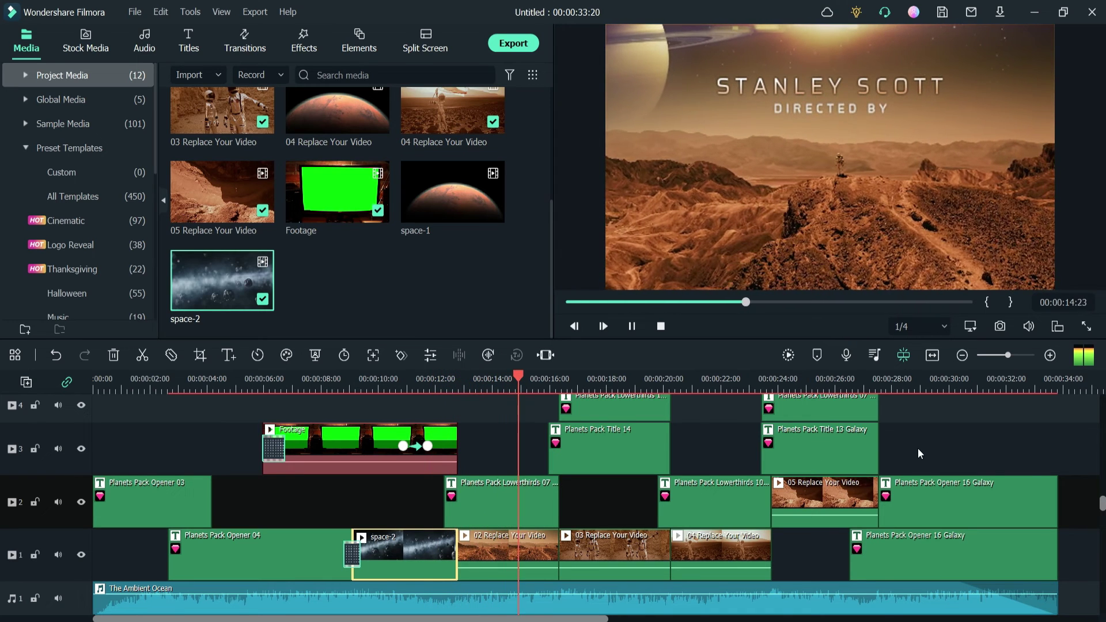
Step: Pause on the director credit and select the Planets Pack Lowerthirds 07 title clip
{"action": "key", "text": "space"}
{"action": "scroll", "coordinate": [712, 469], "scroll_direction": "up", "scroll_amount": 3}
{"action": "scroll", "coordinate": [711, 469], "scroll_direction": "down", "scroll_amount": 2}
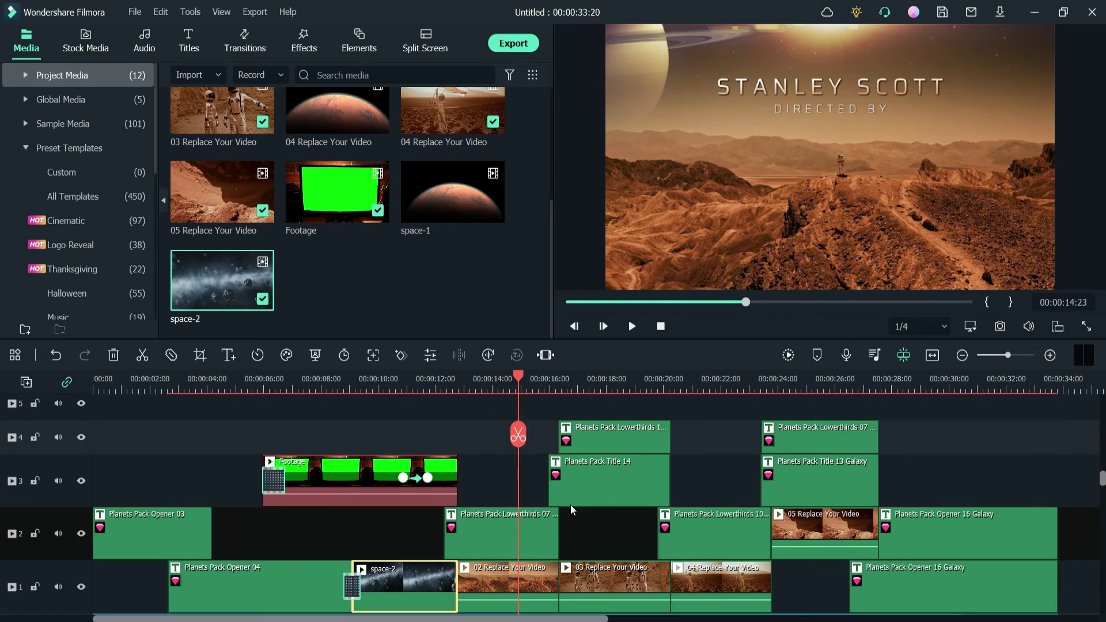
{"action": "scroll", "coordinate": [516, 560], "scroll_direction": "down", "scroll_amount": 2}
{"action": "scroll", "coordinate": [516, 560], "scroll_direction": "up", "scroll_amount": 2}
{"action": "left_click", "coordinate": [495, 539]}
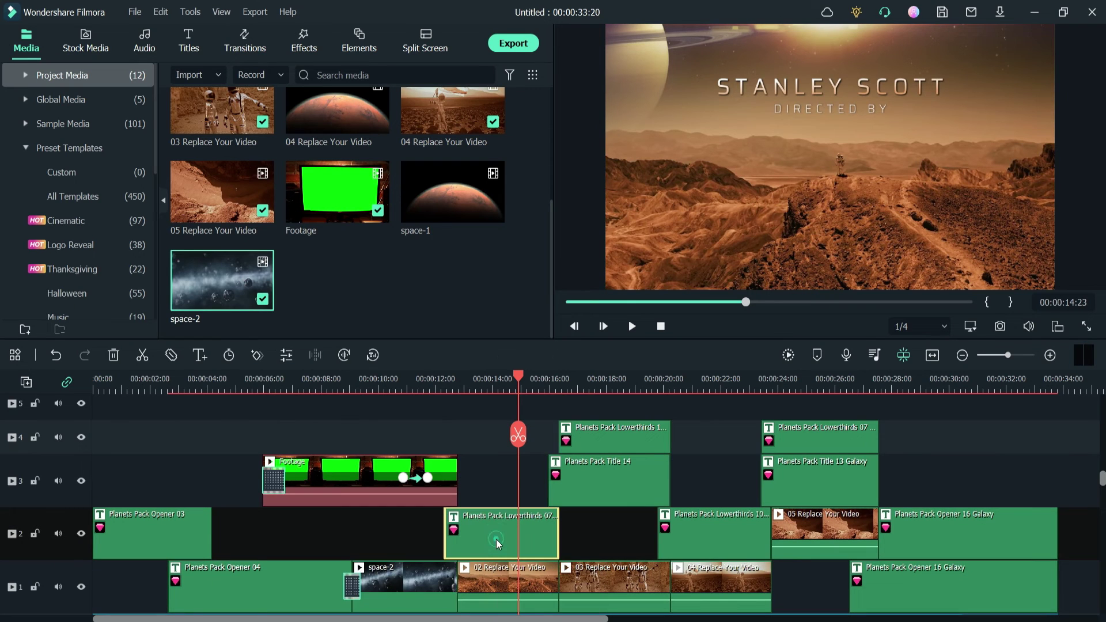
Step: Change the lower-third text to 'Quick Tips' over 'Youtube Channel' and play it back
{"action": "double_click", "coordinate": [798, 93]}
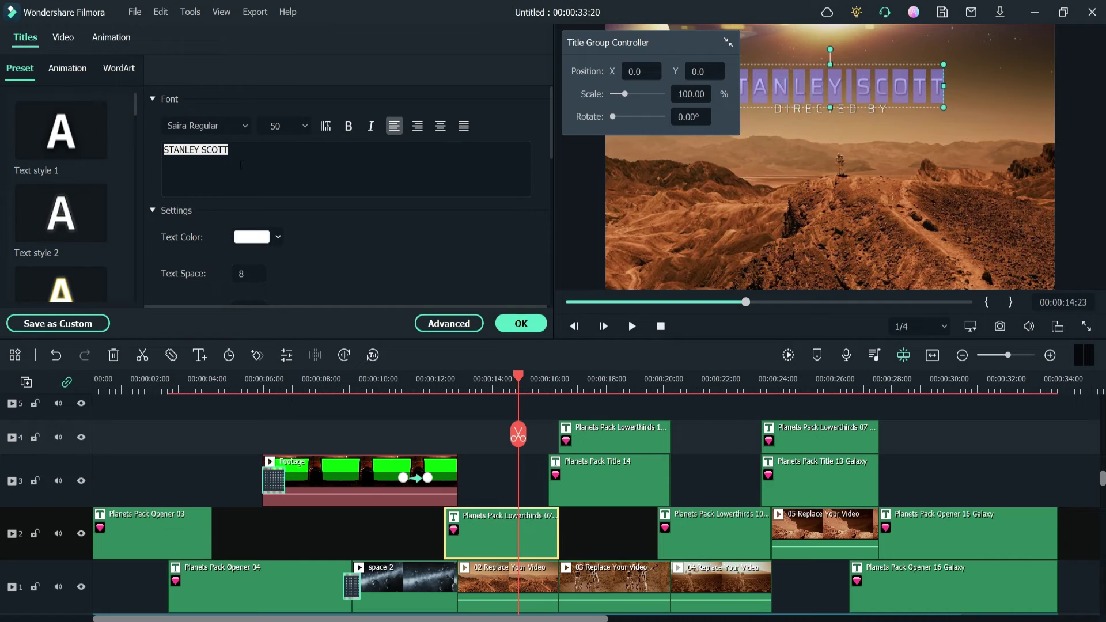
{"action": "left_click", "coordinate": [833, 165]}
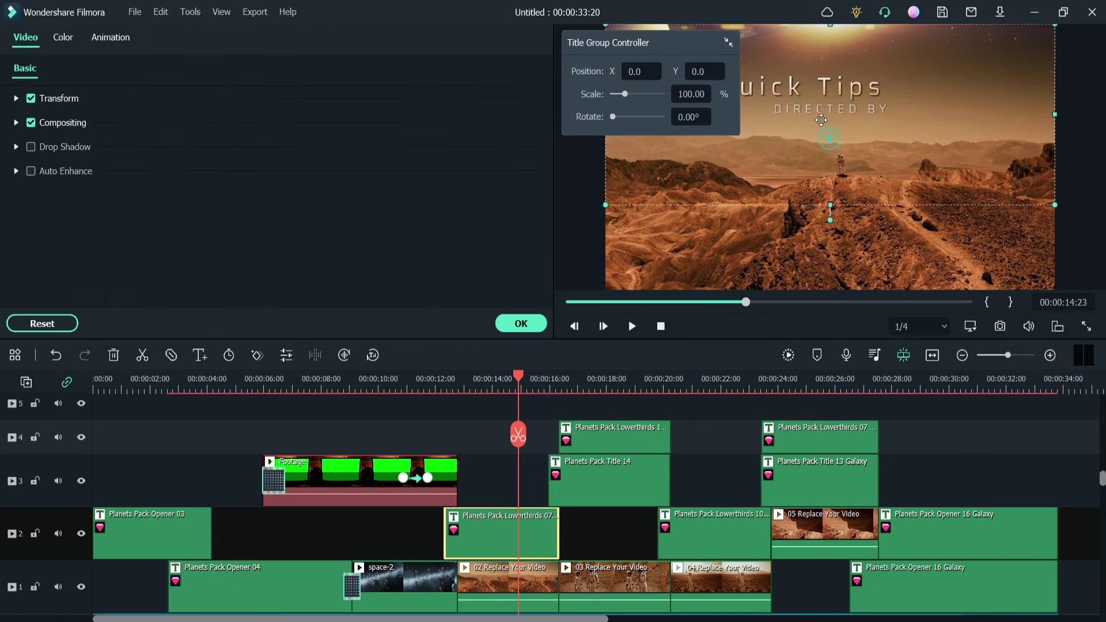
{"action": "left_click", "coordinate": [775, 118]}
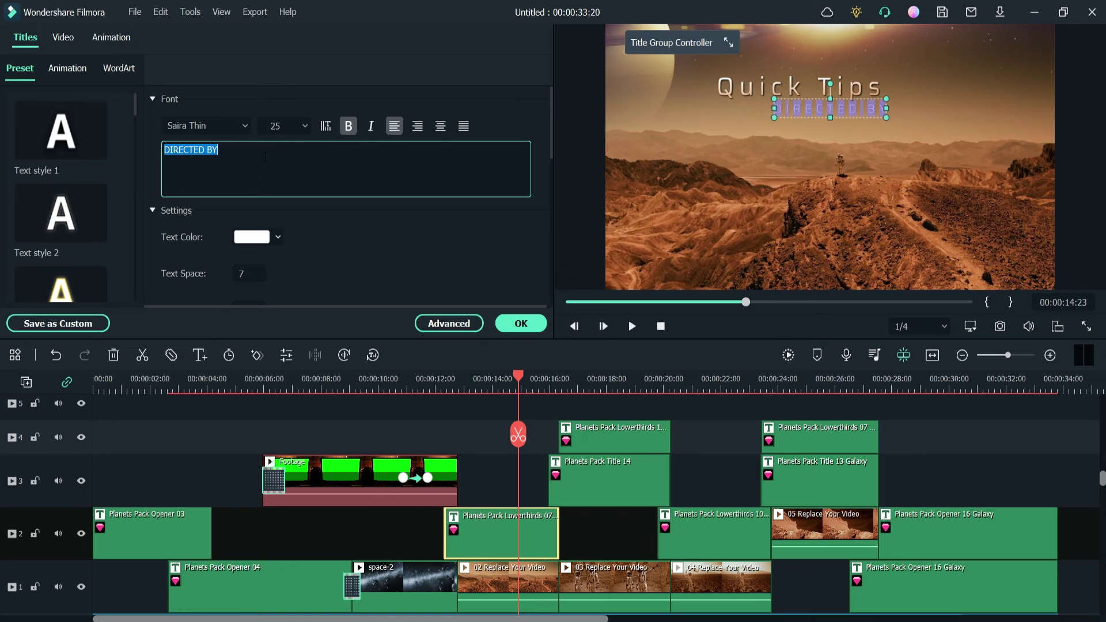
{"action": "left_click", "coordinate": [521, 323]}
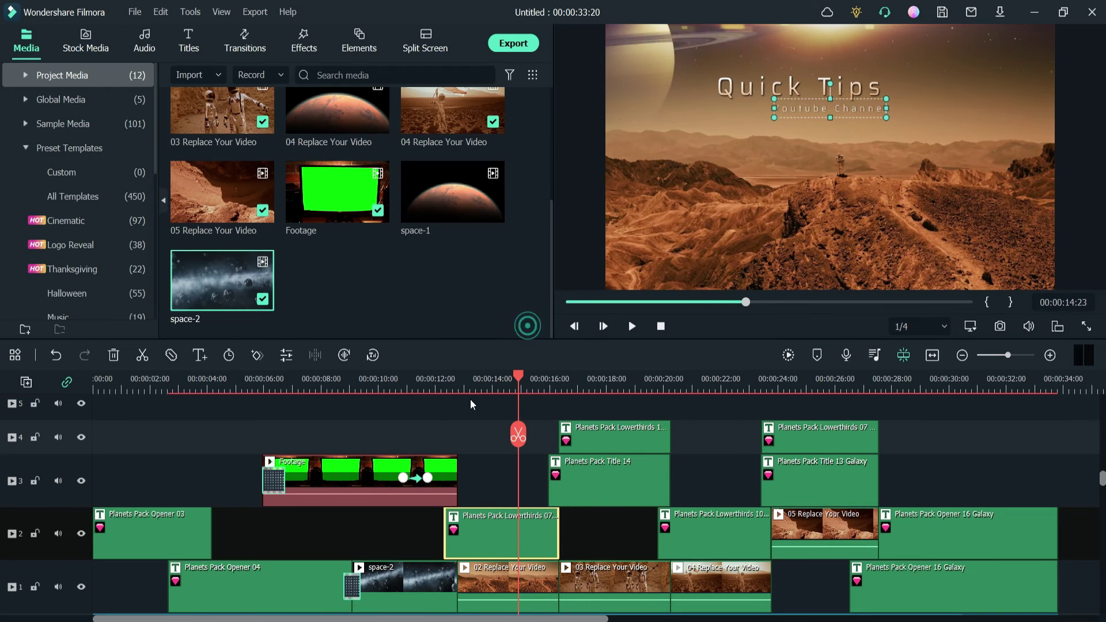
{"action": "left_click", "coordinate": [430, 379]}
{"action": "key", "text": "space"}
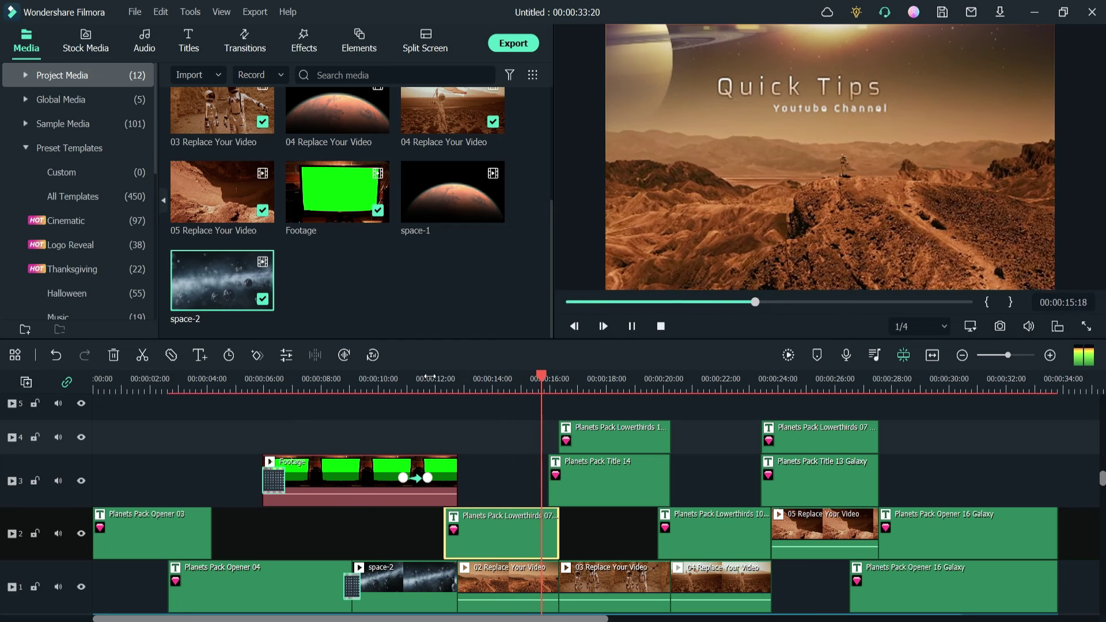
Step: Export the project as vid-2.mp4, watch the exported clip, then close the player
{"action": "left_click", "coordinate": [513, 44]}
{"action": "left_click", "coordinate": [783, 563]}
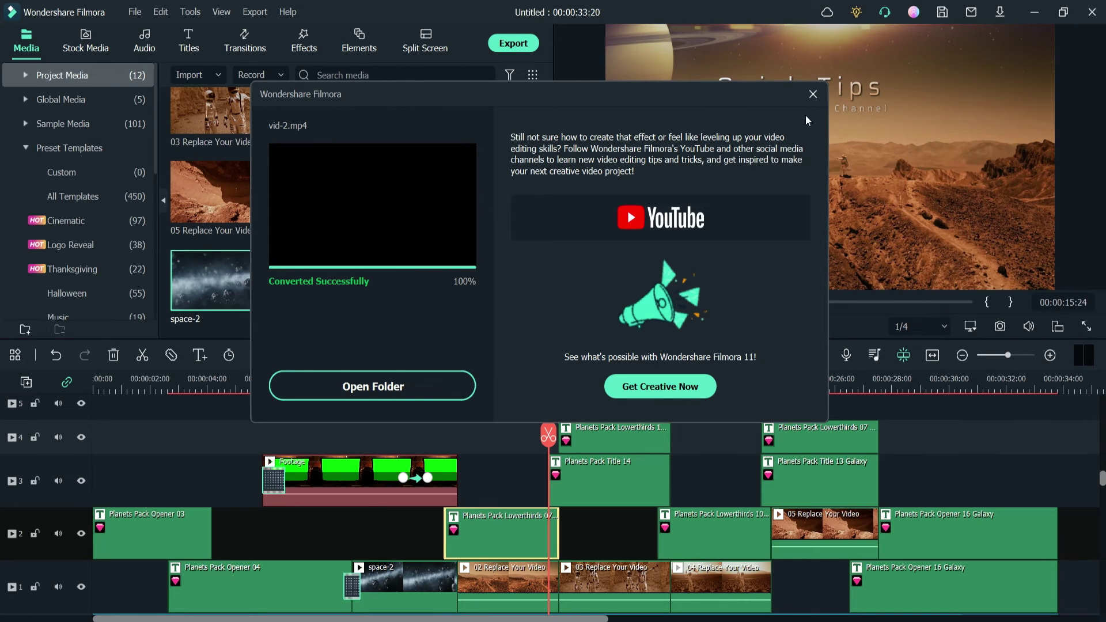
{"action": "left_click", "coordinate": [813, 94]}
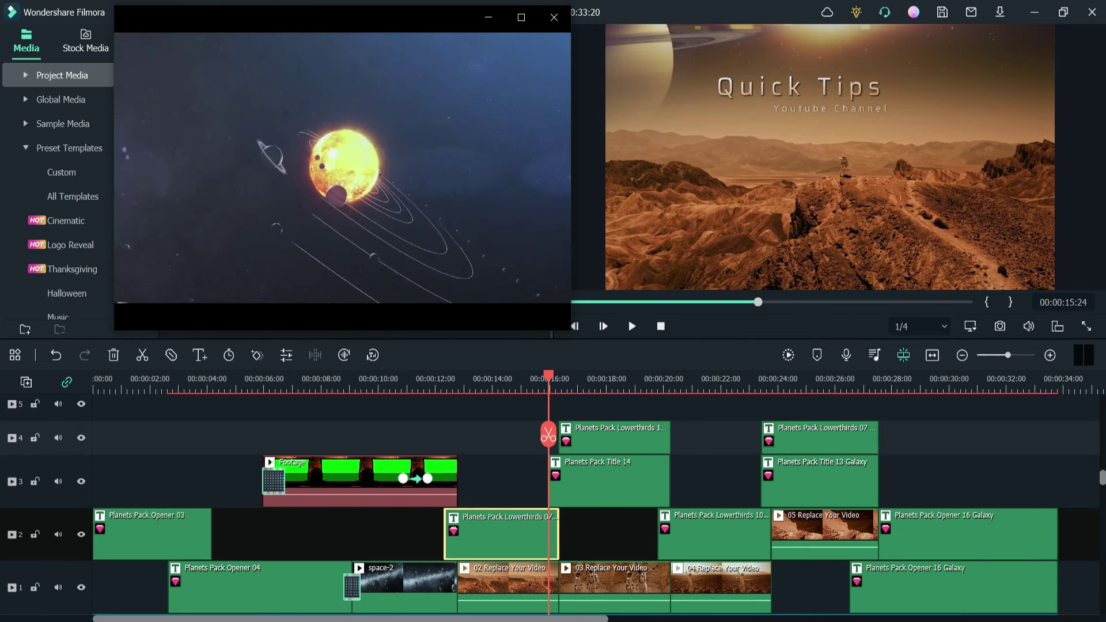
{"action": "mouse_move", "coordinate": [449, 140]}
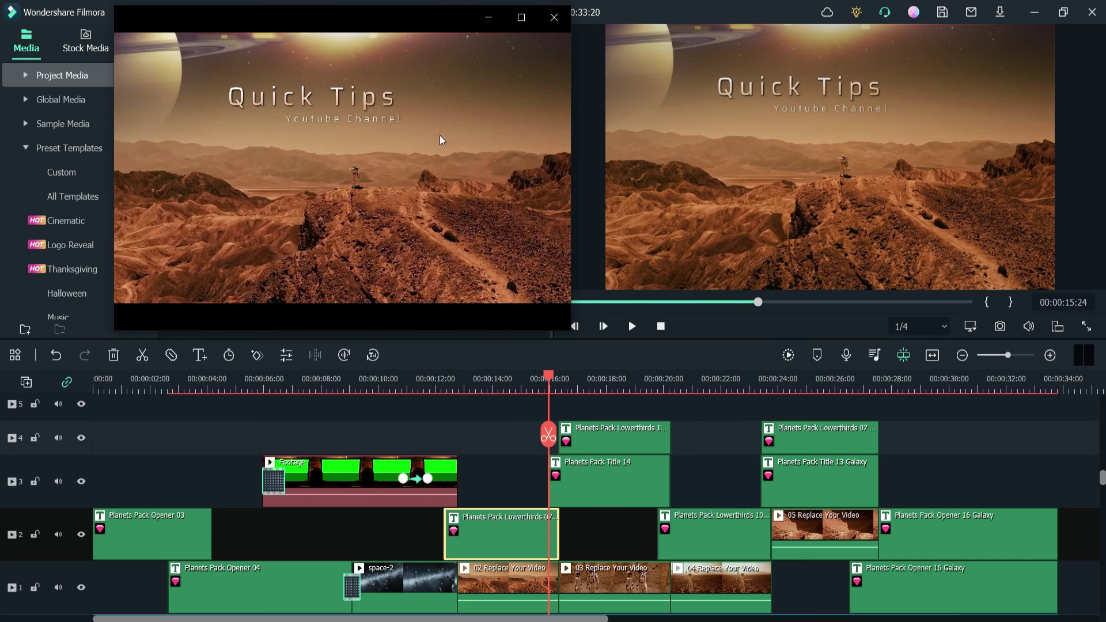
{"action": "left_click", "coordinate": [554, 18]}
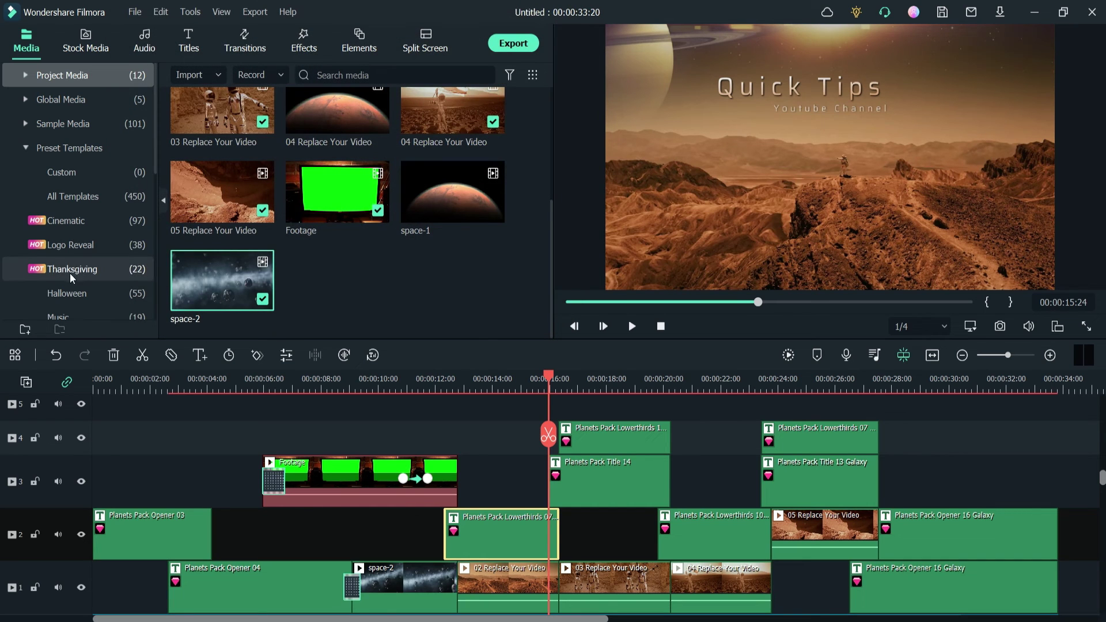
Step: Delete all planets clips from the timeline and add the Cinematic Particle Trailer template
{"action": "left_click", "coordinate": [77, 224]}
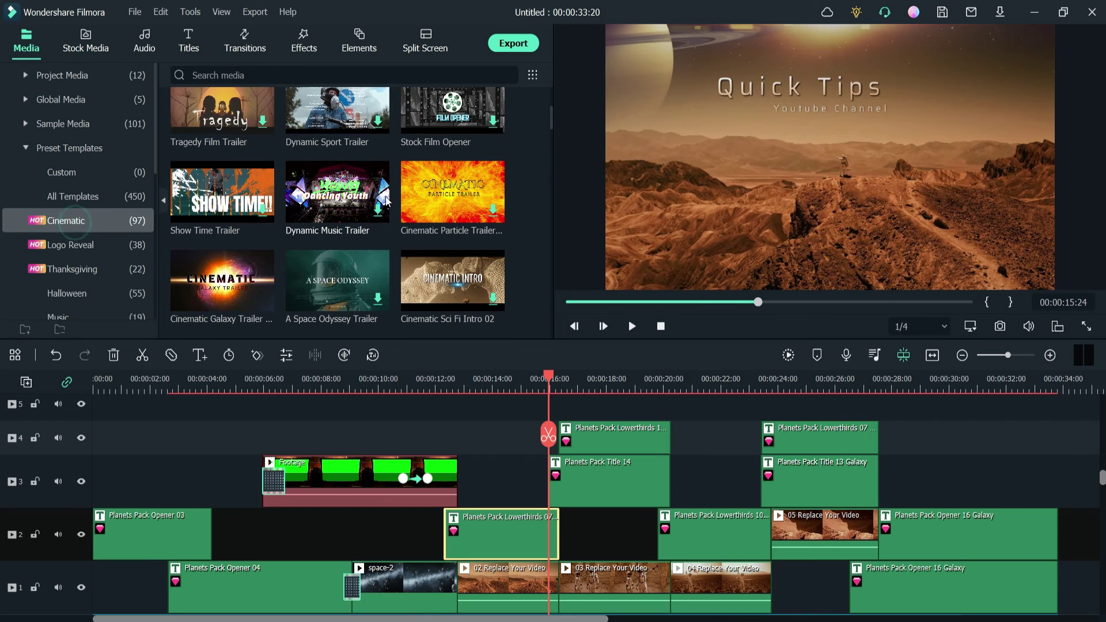
{"action": "left_click_drag", "start_coordinate": [552, 124], "coordinate": [563, 171]}
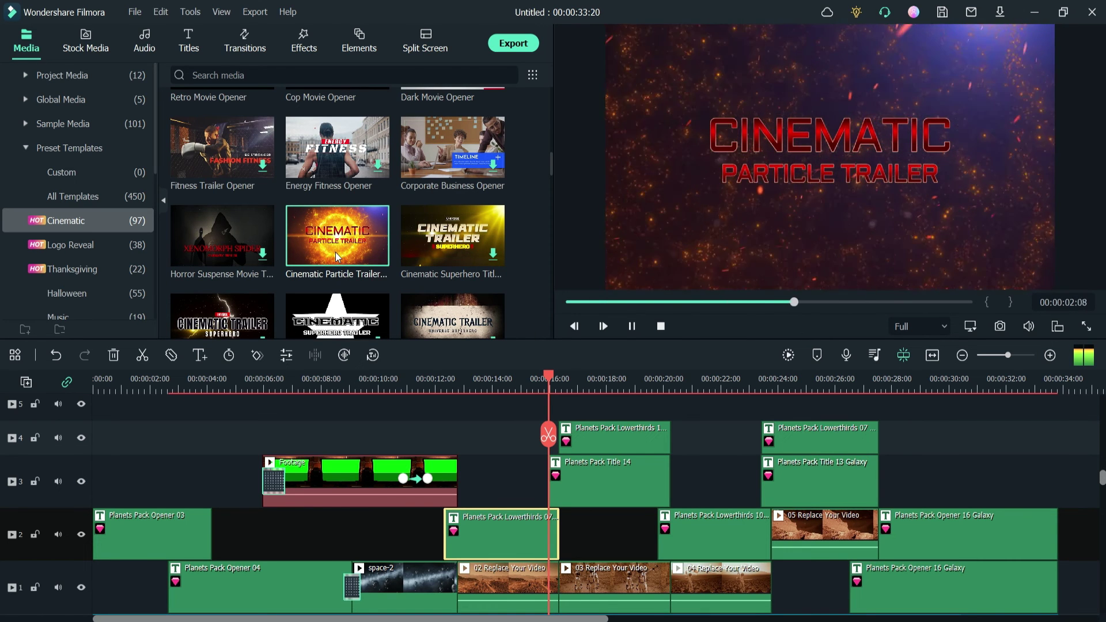
{"action": "scroll", "coordinate": [1057, 405], "scroll_direction": "down", "scroll_amount": 3}
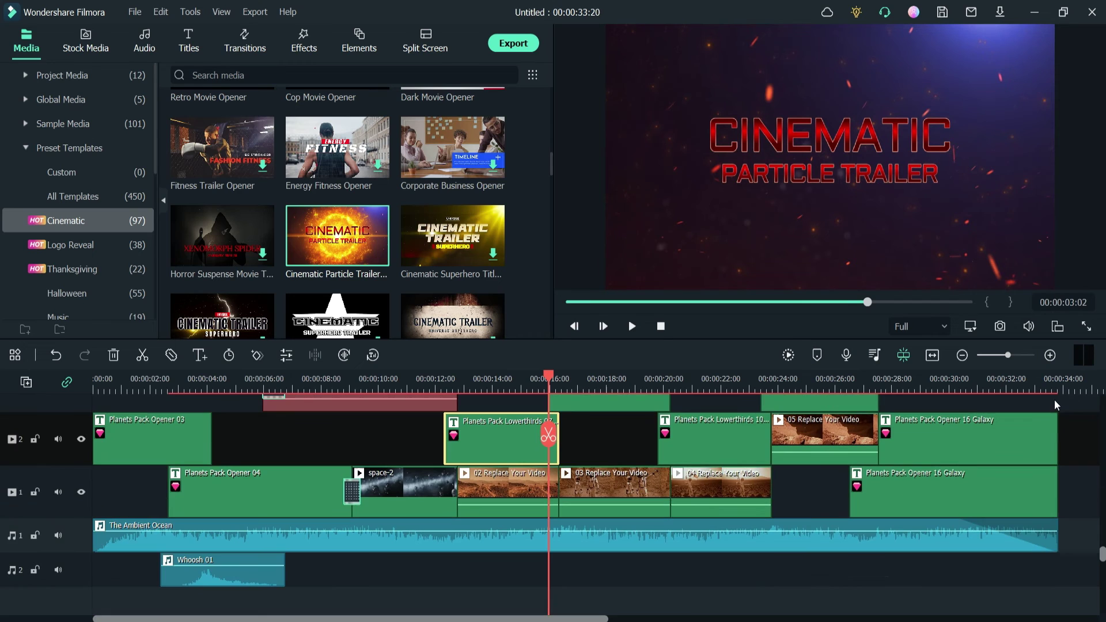
{"action": "left_click", "coordinate": [685, 612]}
{"action": "key", "text": "ctrl+a"}
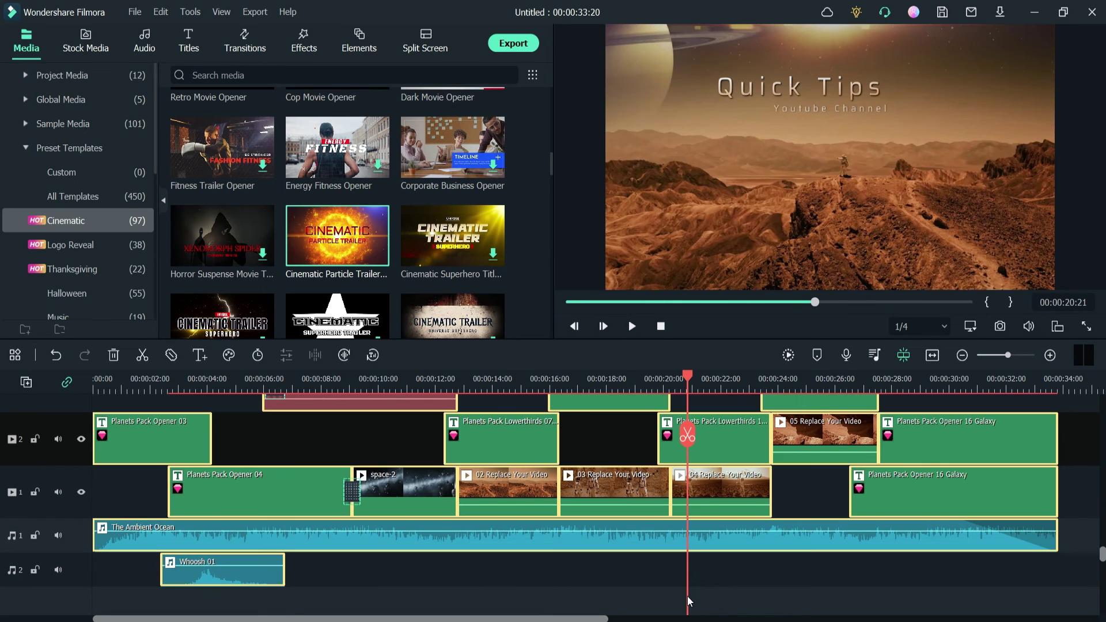
{"action": "key", "text": "Delete"}
{"action": "left_click_drag", "start_coordinate": [336, 258], "coordinate": [100, 510]}
Step: Play the particle trailer and stop on a frame showing its title
{"action": "scroll", "coordinate": [588, 519], "scroll_direction": "up", "scroll_amount": 1}
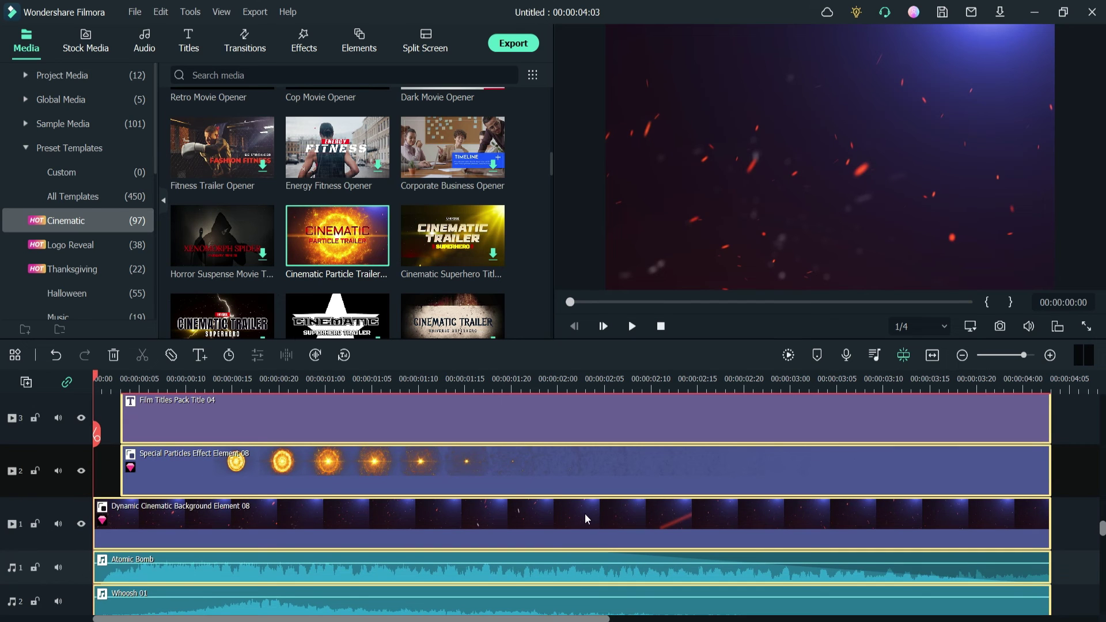
{"action": "key", "text": "space"}
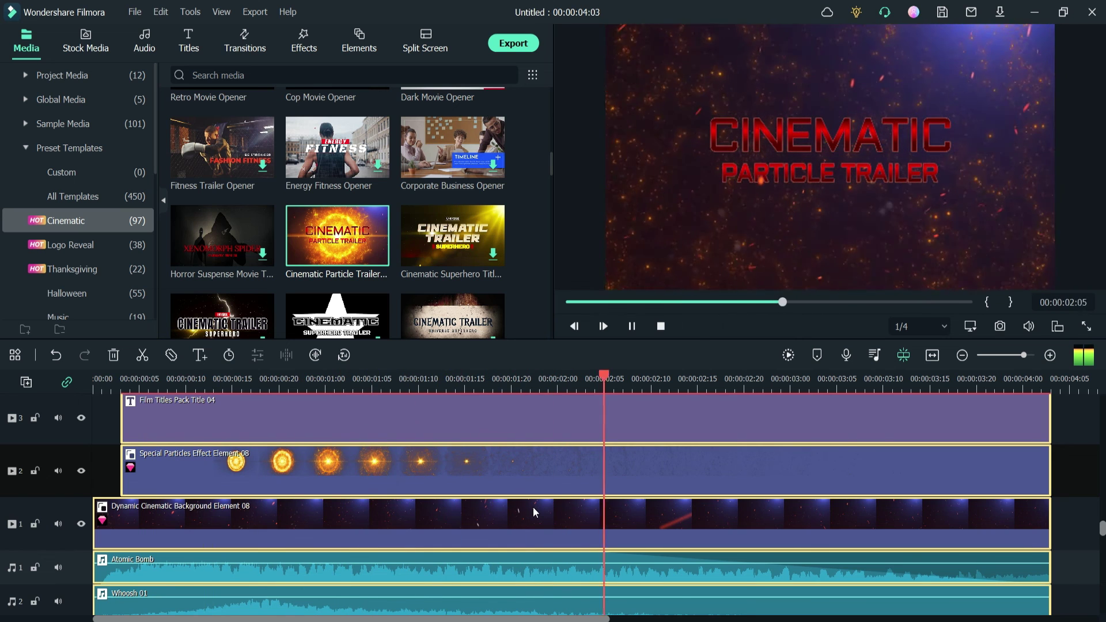
{"action": "left_click", "coordinate": [593, 410]}
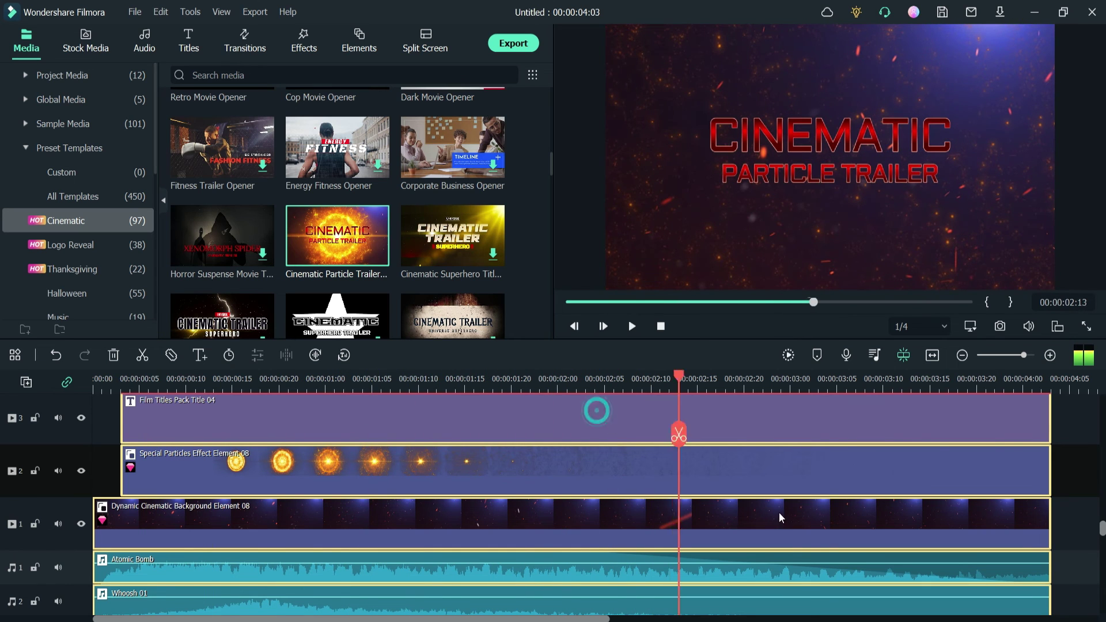
{"action": "scroll", "coordinate": [559, 525], "scroll_direction": "up", "scroll_amount": 5}
Step: Change the Film Titles Pack Title 04 text to 'Quick Tips' above 'Subscribe' and replay it
{"action": "double_click", "coordinate": [520, 579]}
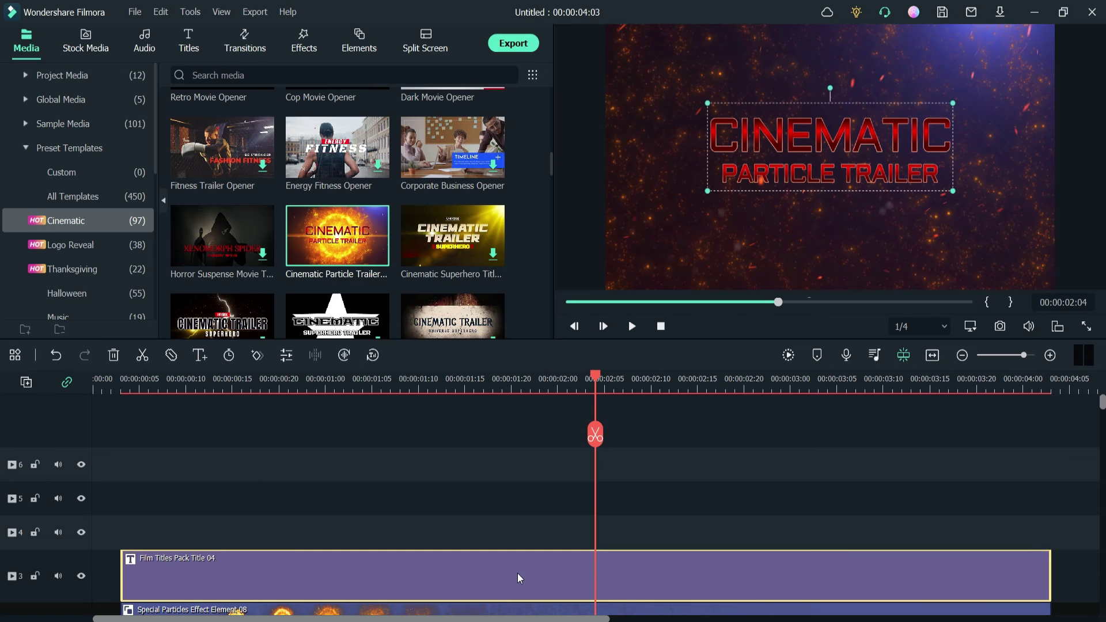
{"action": "double_click", "coordinate": [183, 150]}
{"action": "type", "text": "Quick Tips"}
{"action": "left_click_drag", "start_coordinate": [164, 160], "coordinate": [239, 161]}
{"action": "type", "text": "Subscribe"}
{"action": "left_click", "coordinate": [520, 323]}
{"action": "key", "text": "space"}
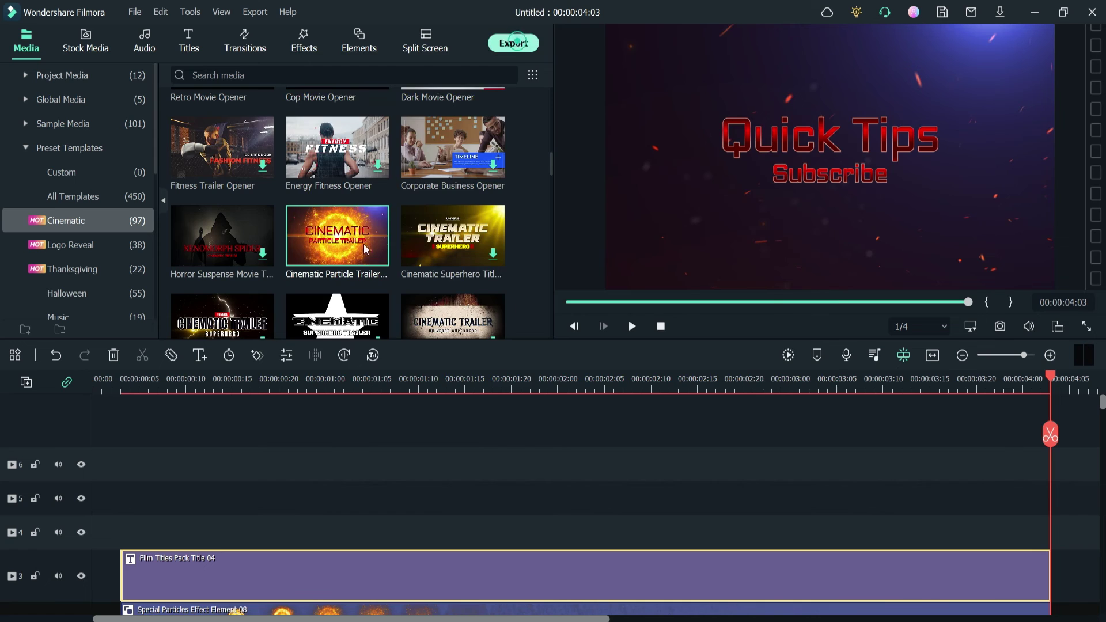
Step: Export the retitled particle trailer and dismiss the completion notice
{"action": "left_click", "coordinate": [515, 42]}
{"action": "left_click", "coordinate": [779, 496]}
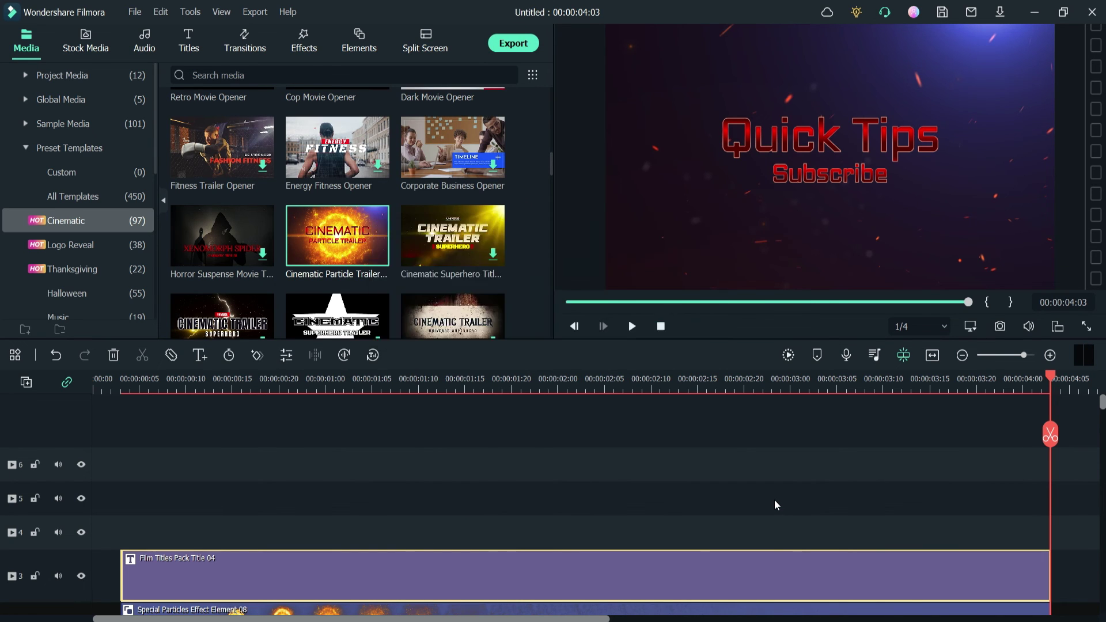
{"action": "left_click", "coordinate": [821, 85]}
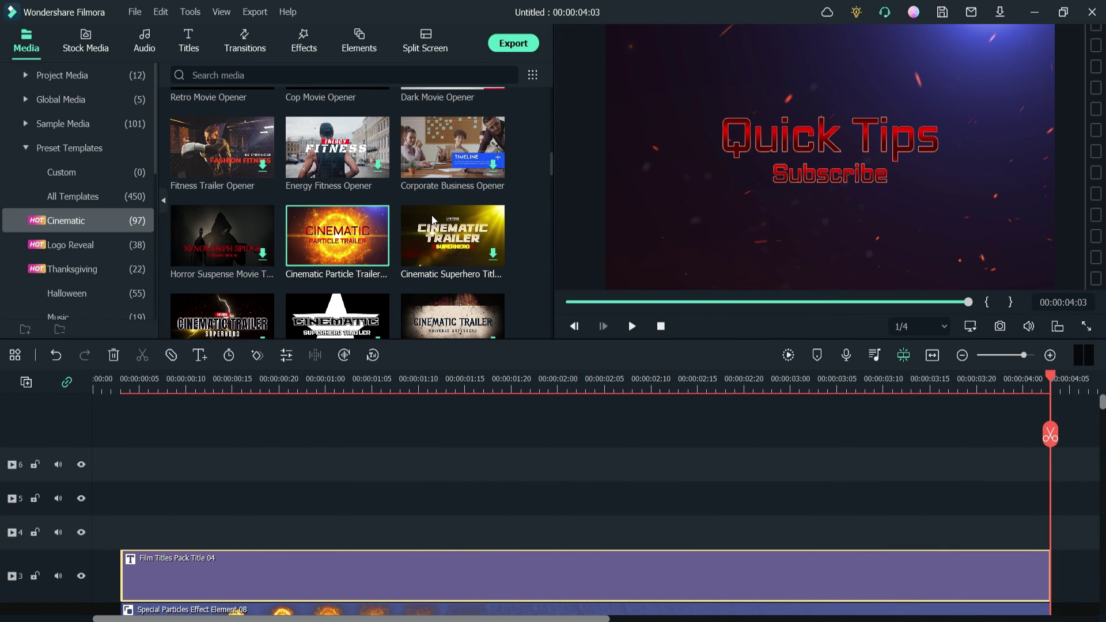